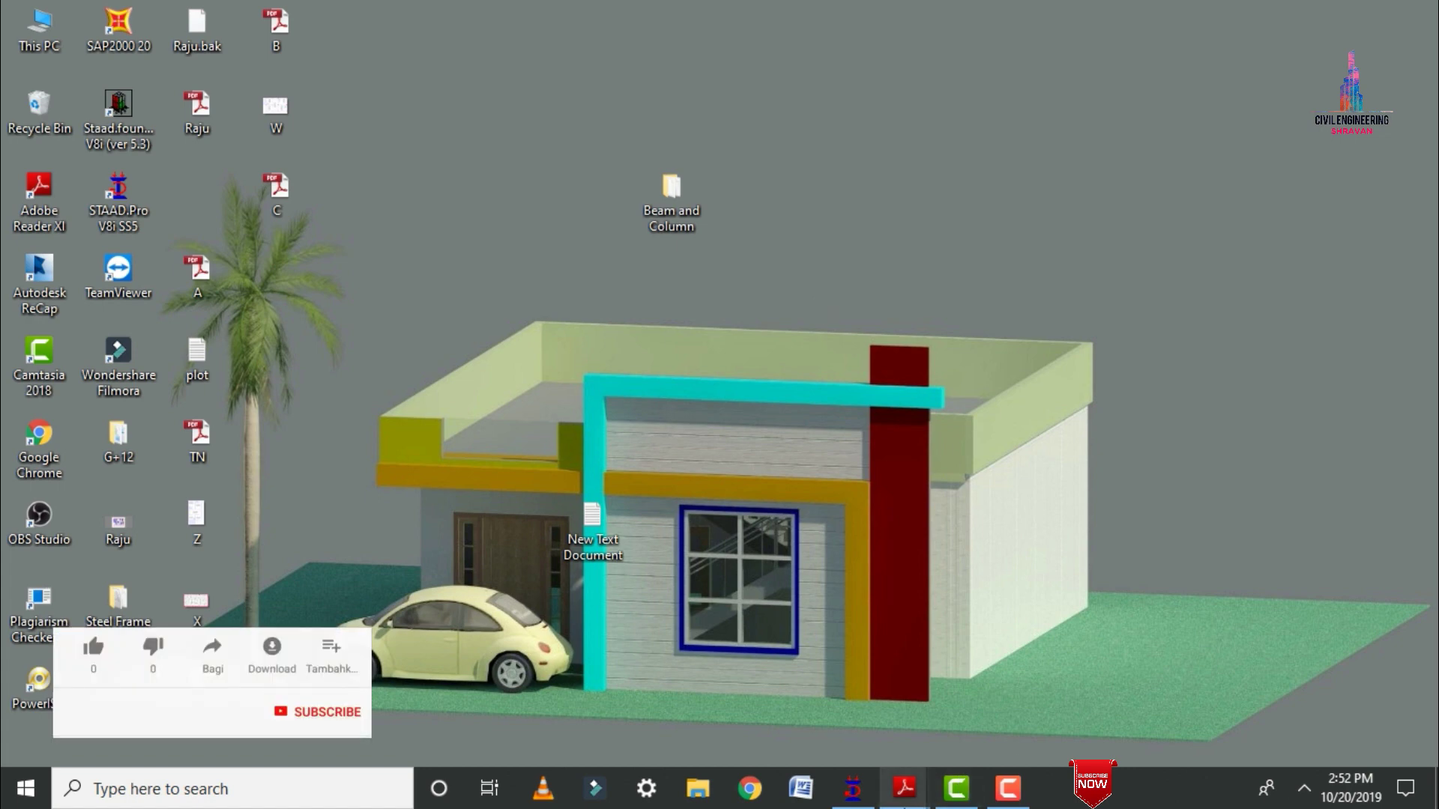
Step: Glance at the C.pdf house floor plan, then bring the STAAD.Pro beam-column model back
mouse_move(904, 787)
left_click(942, 702)
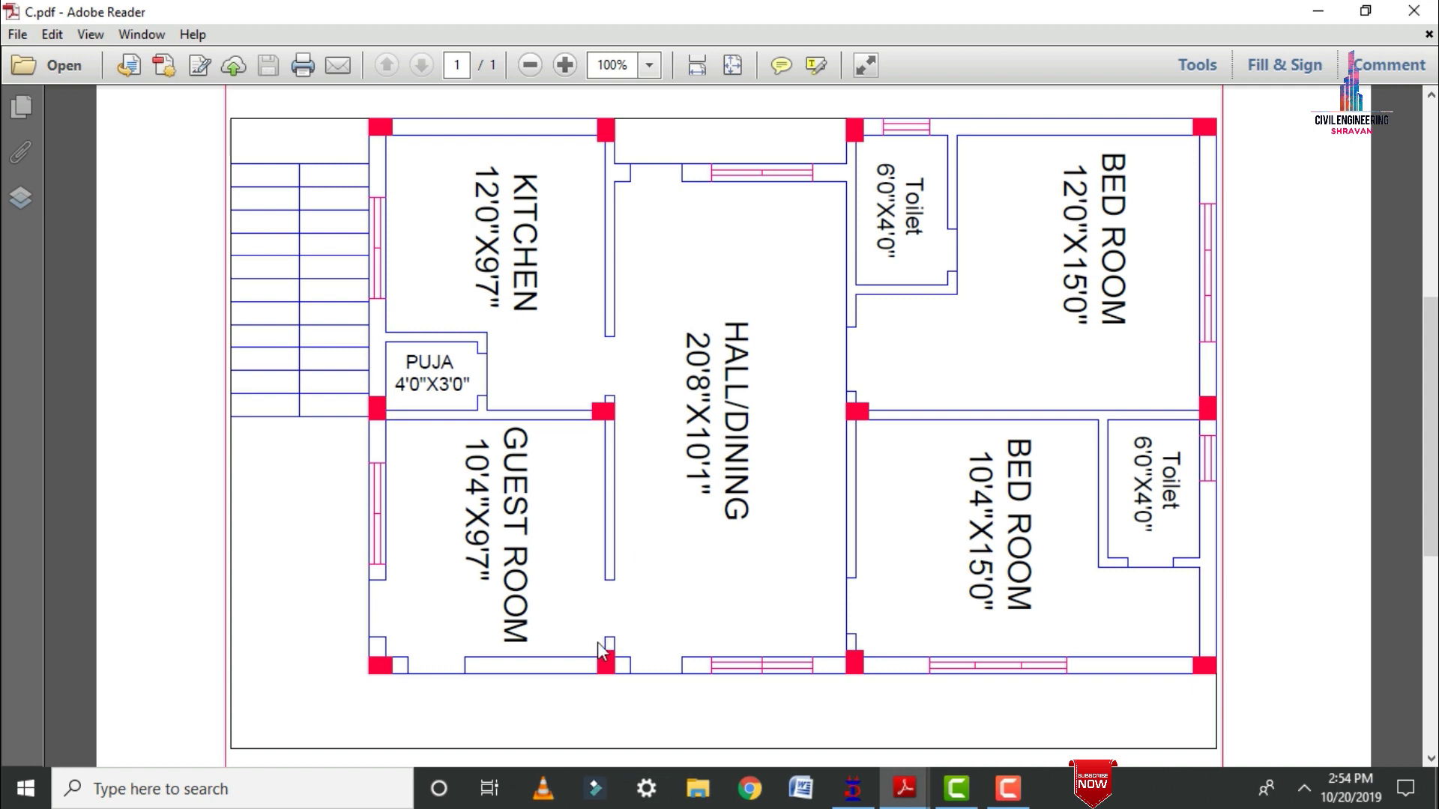
left_click(852, 788)
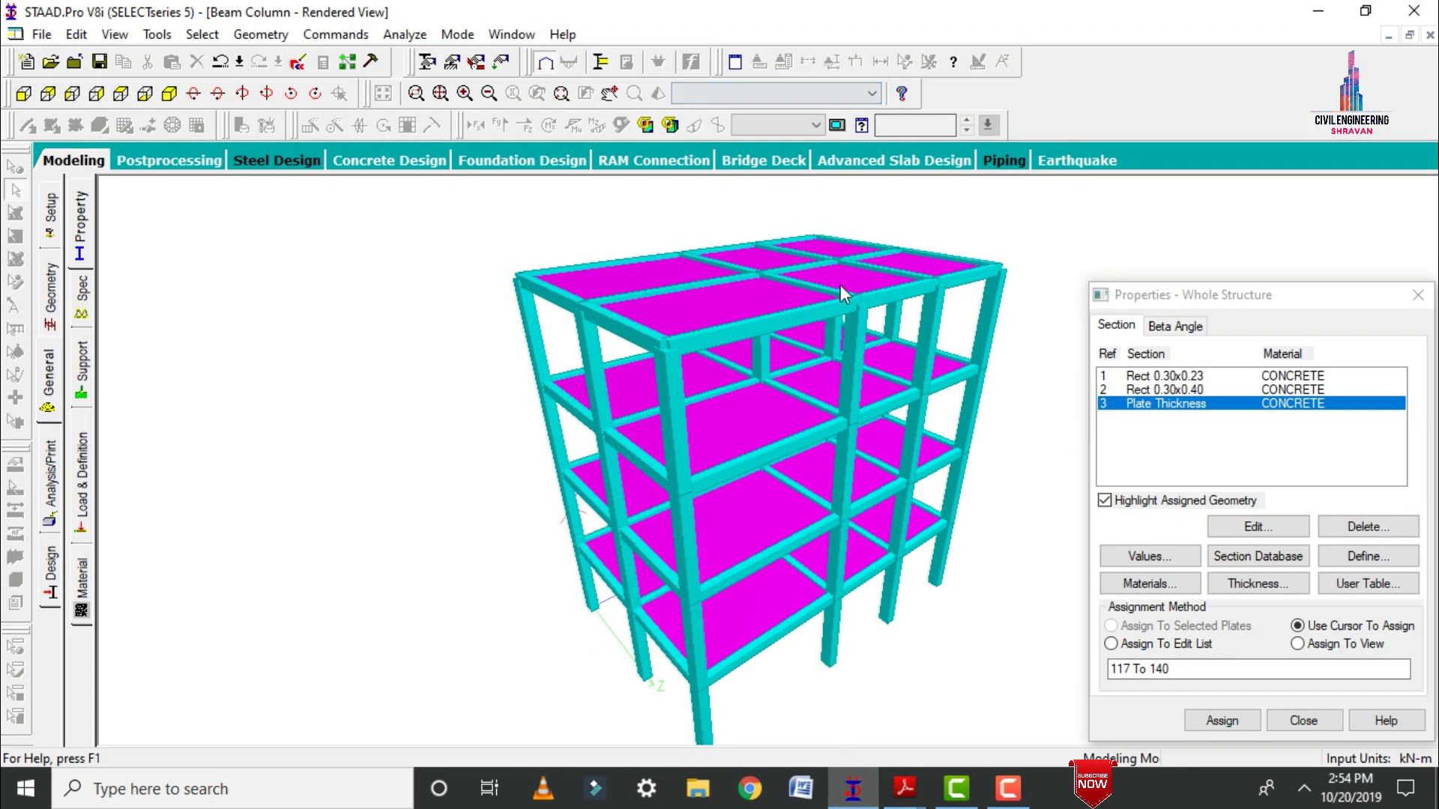
Step: Highlight the members using Rect 0.30x0.23 and Rect 0.30x0.40 sections, then return to Job Info
left_click(120, 94)
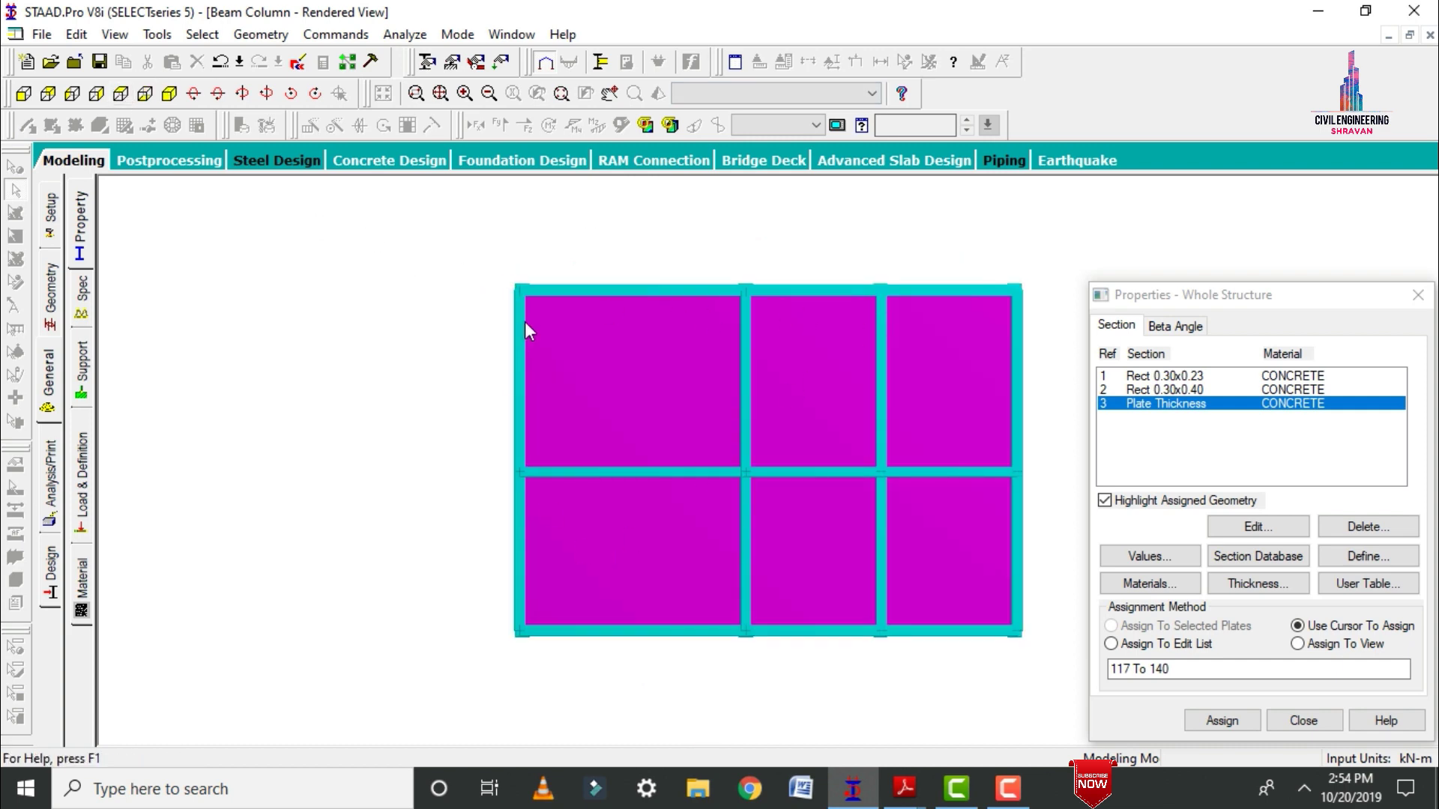
left_click(169, 94)
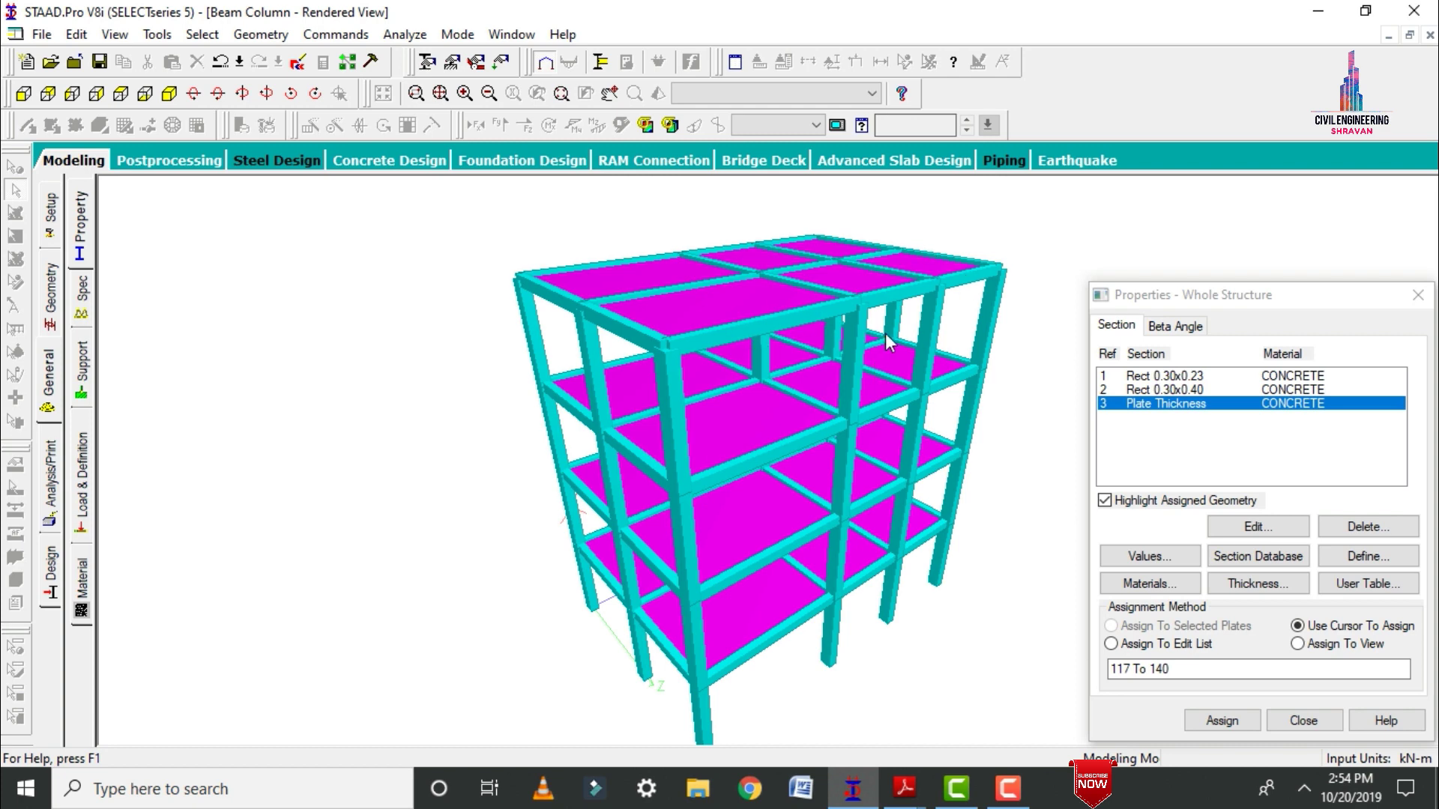
left_click(1169, 377)
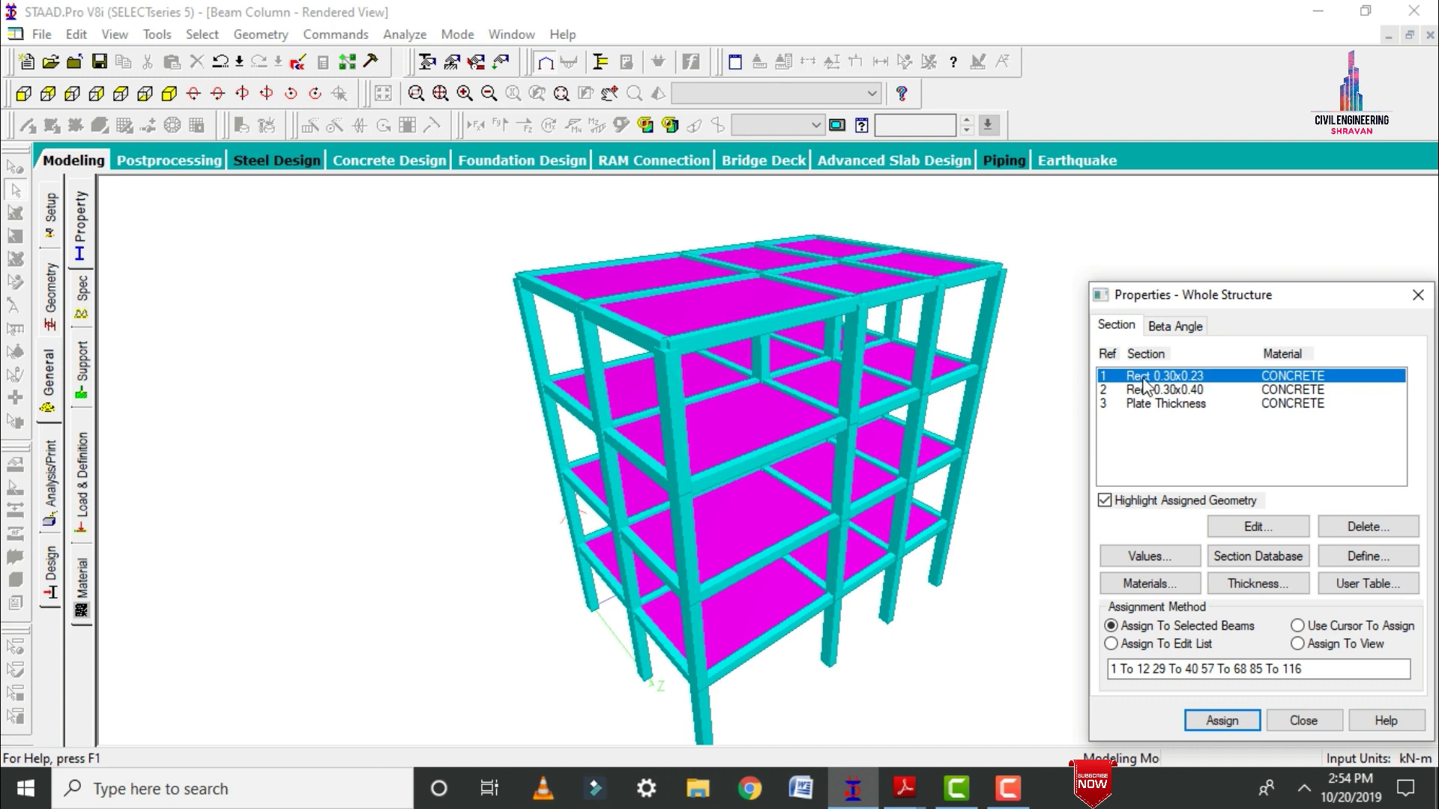
left_click(1188, 389)
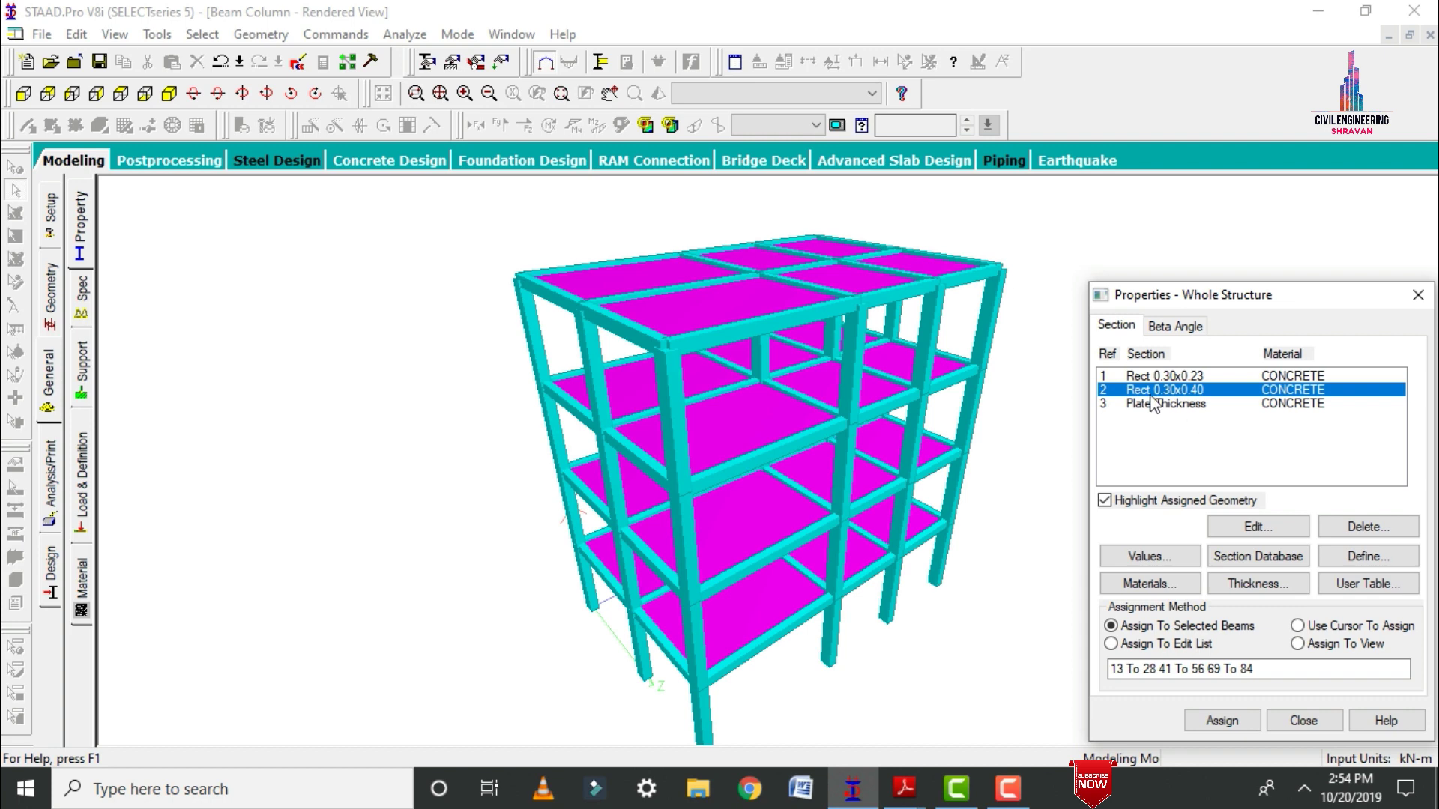
left_click(1171, 377)
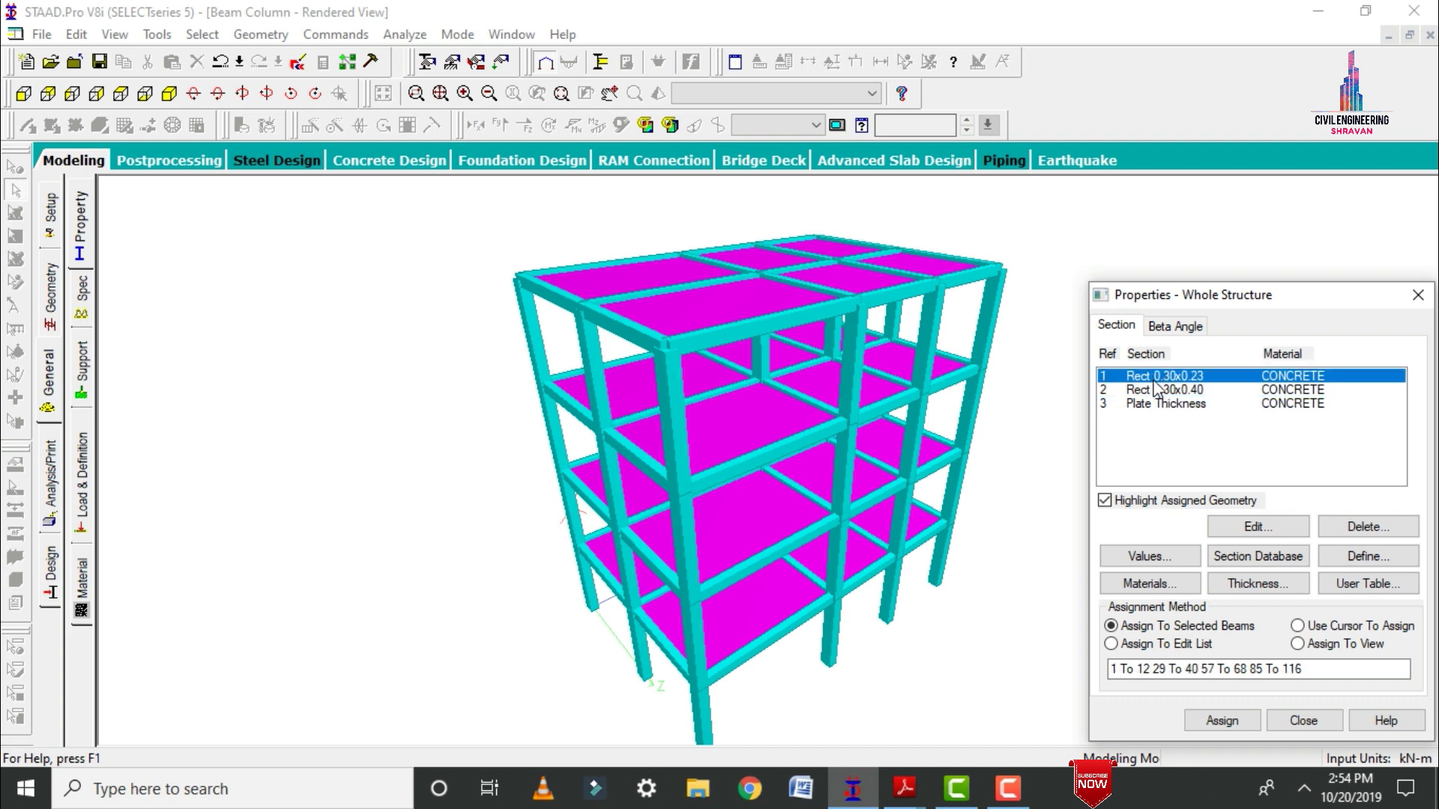
left_click(1193, 390)
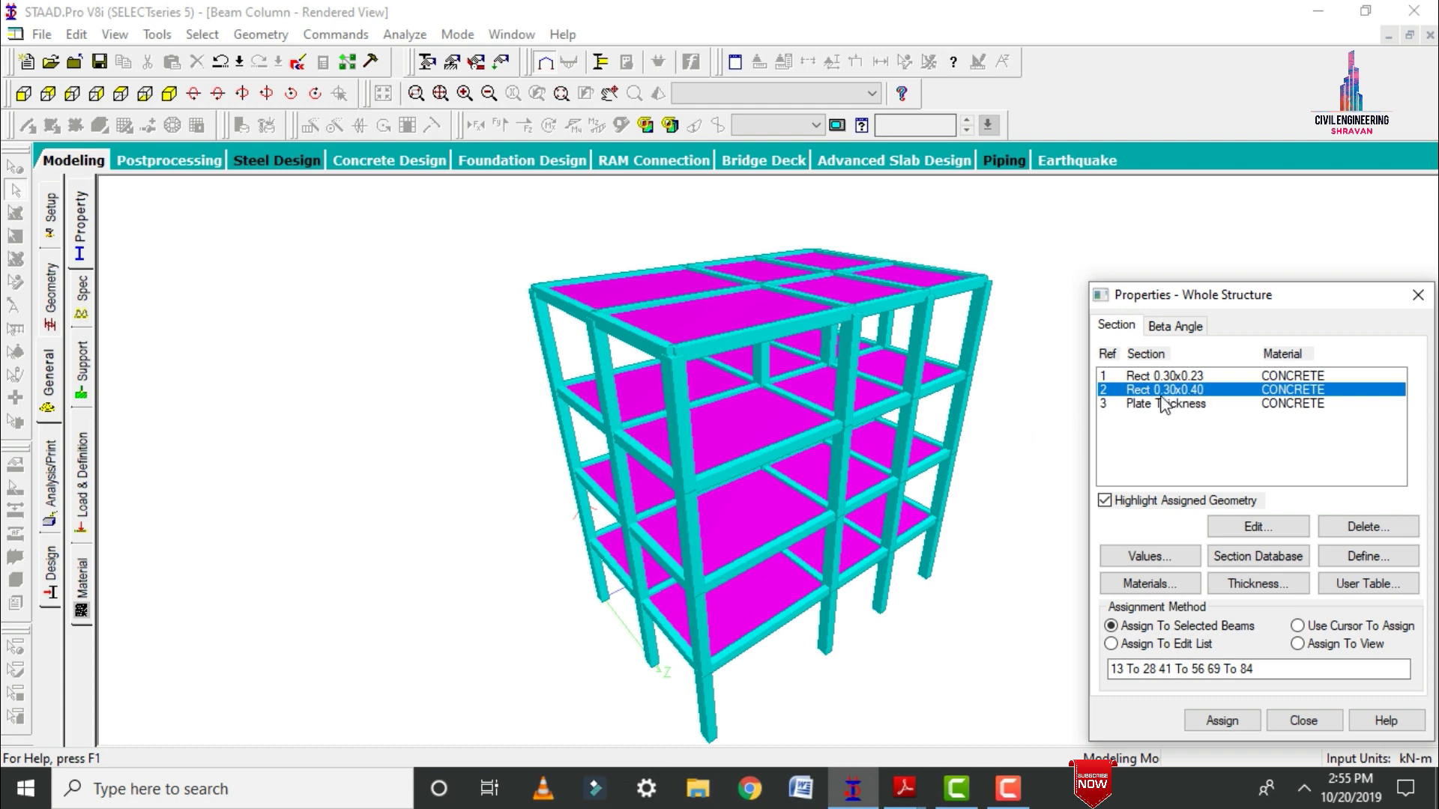
left_click(73, 163)
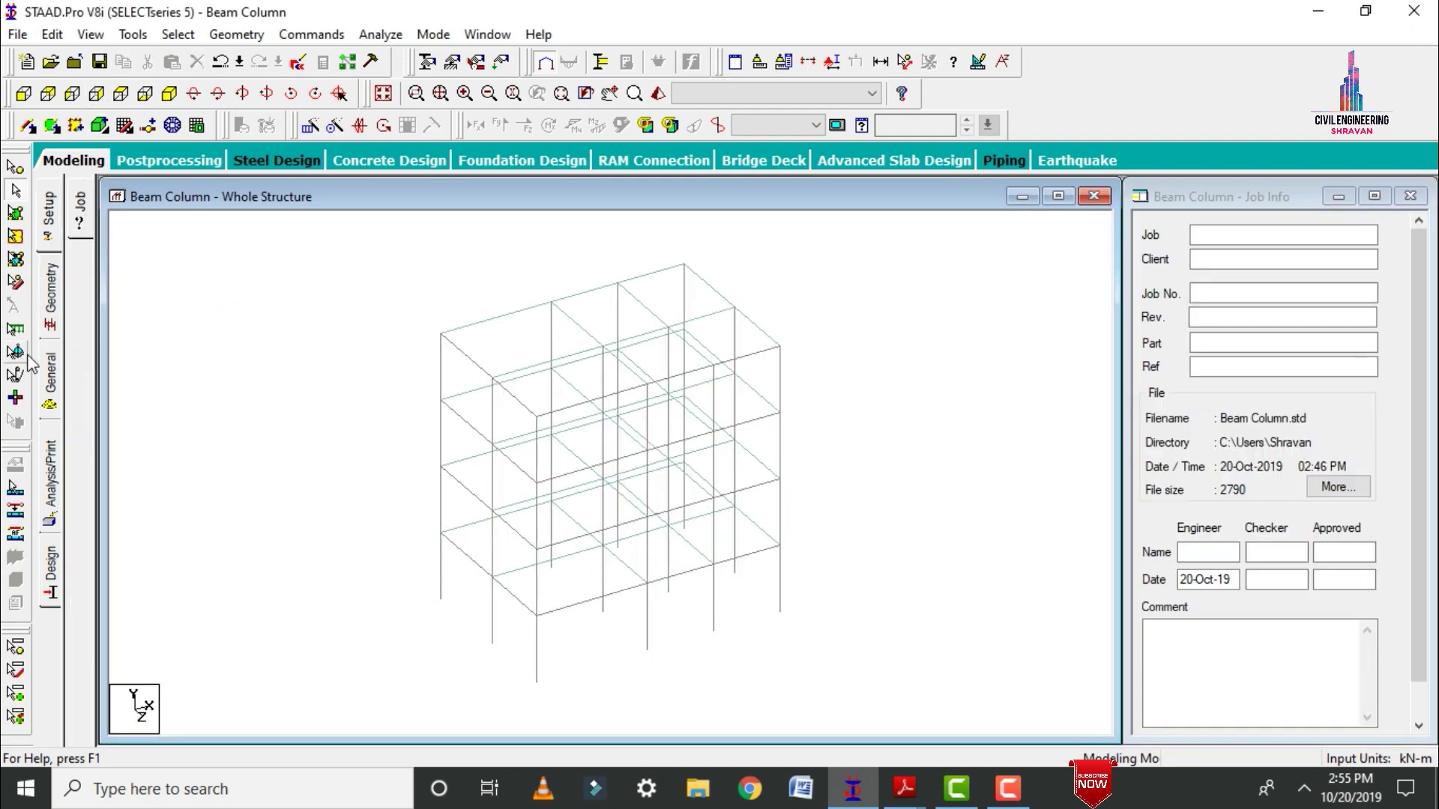
Step: Select all 16 slab plates and delete them from the model
left_click(16, 215)
left_click_drag(287, 247, 1028, 731)
key("Delete")
key("Return")
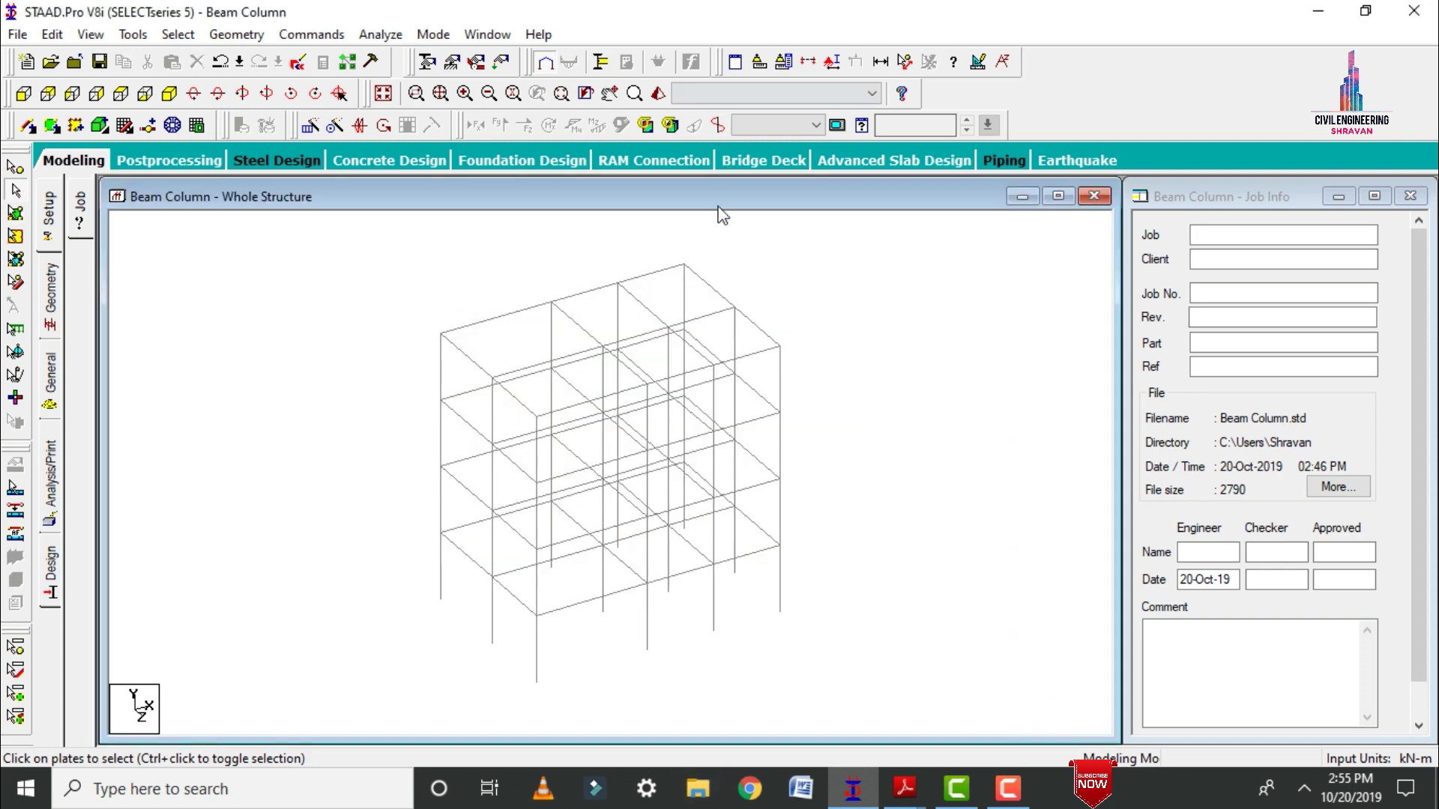
Step: Inspect the bare beam-column frame in a maximized 3D rendered view from several angles, then close it
left_click(659, 94)
left_click(1265, 251)
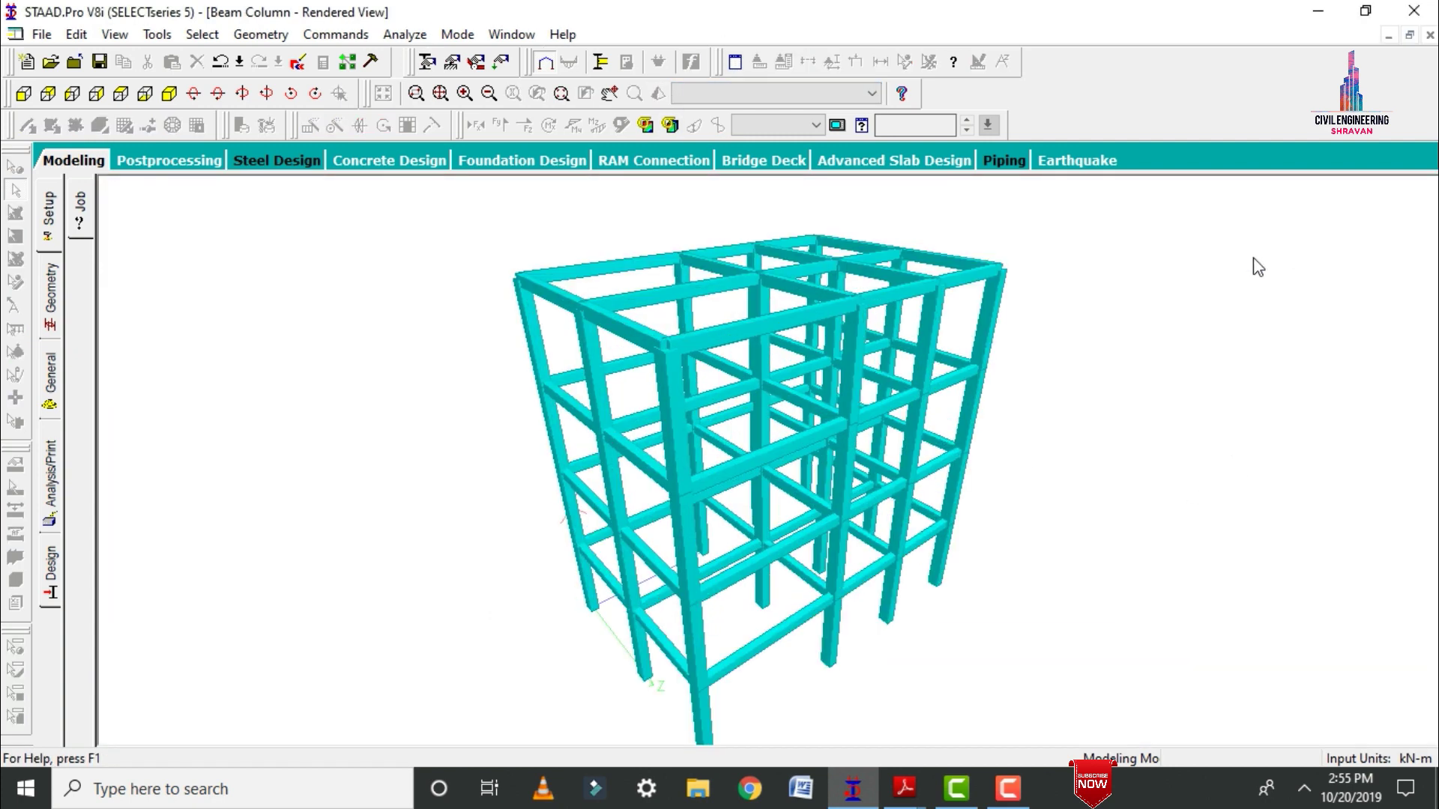
left_click_drag(902, 233, 888, 336)
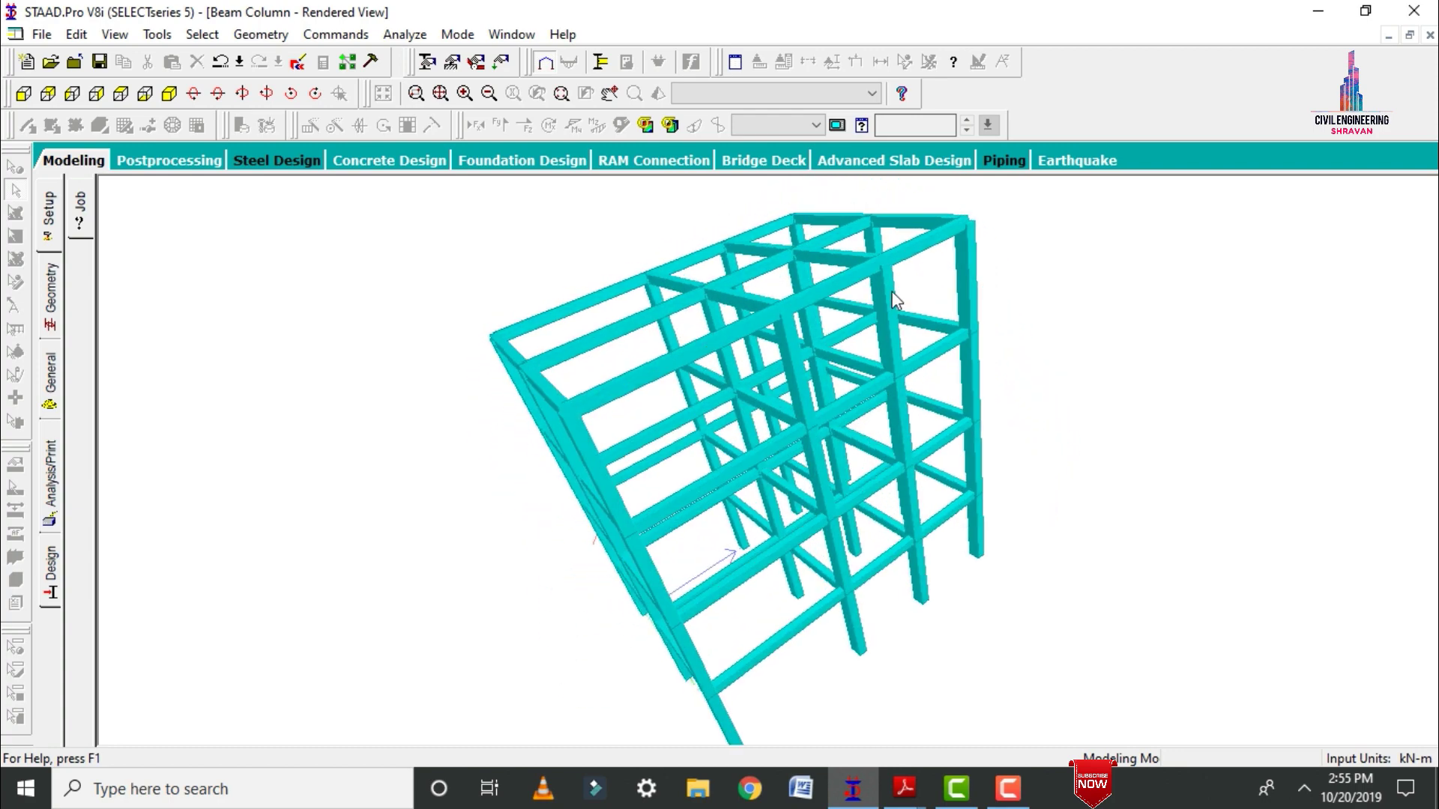
left_click_drag(867, 602, 817, 661)
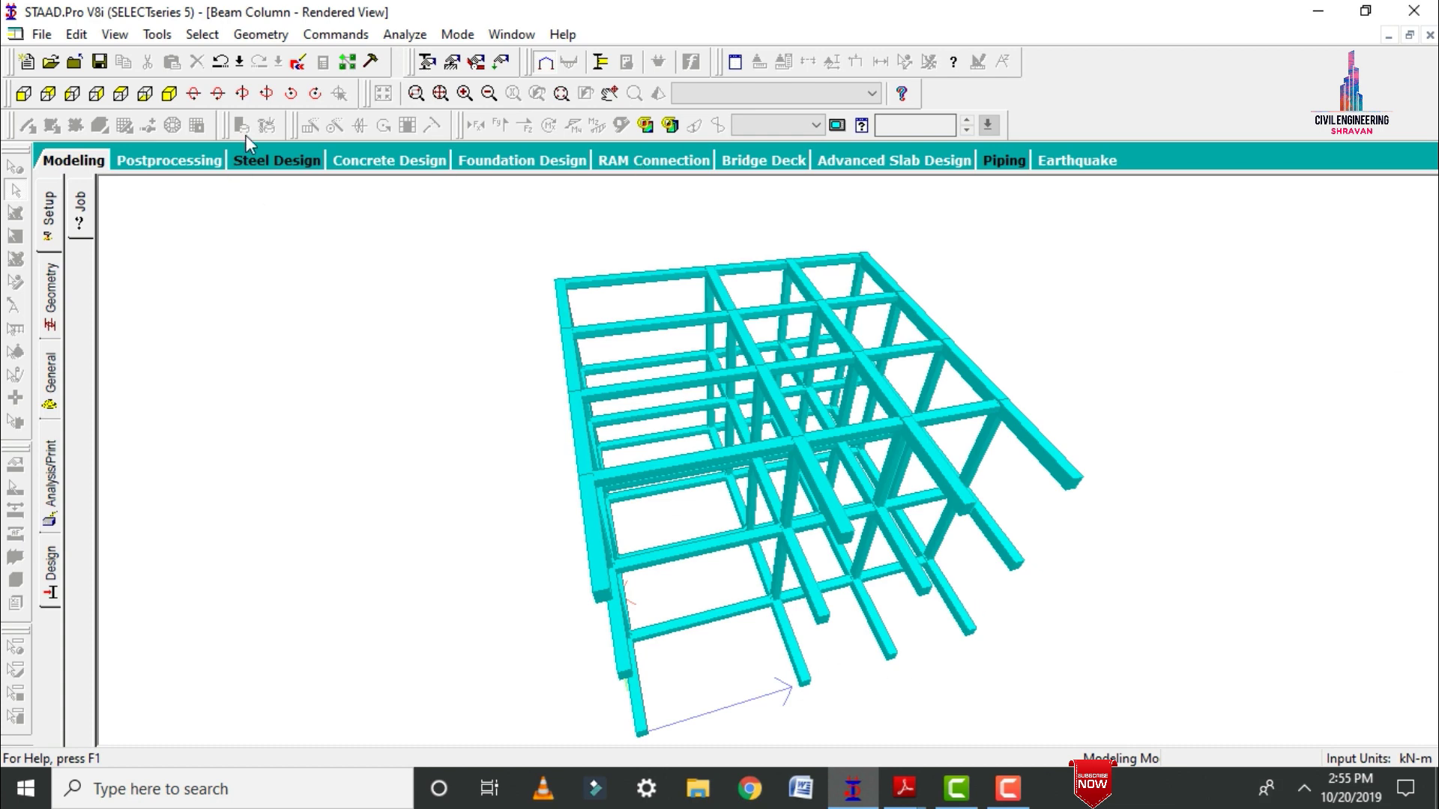
left_click(145, 96)
scroll(774, 392, "up", 3)
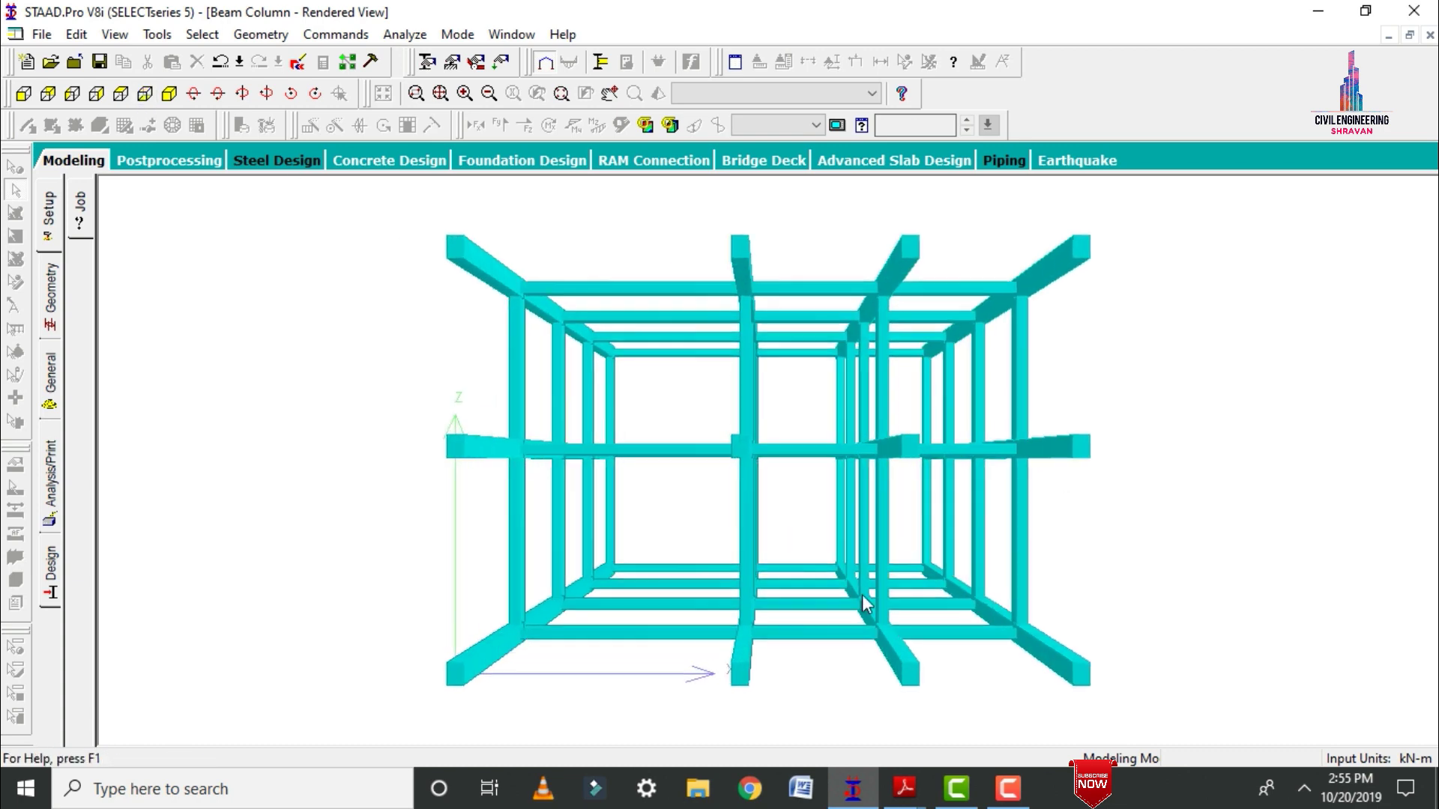
scroll(1021, 385, "up", 3)
middle_click_drag(979, 469, 866, 511)
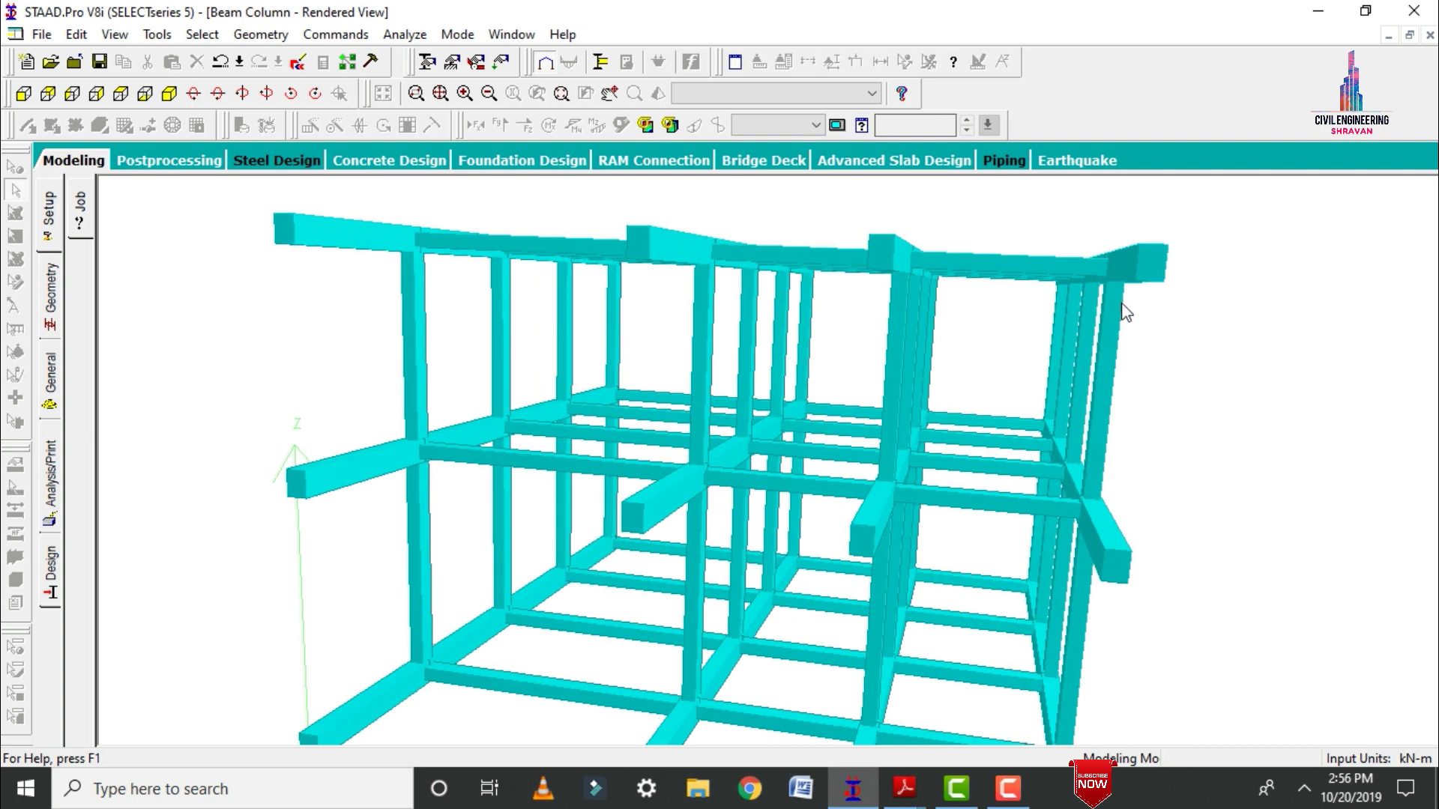
middle_click_drag(1136, 239, 1085, 343)
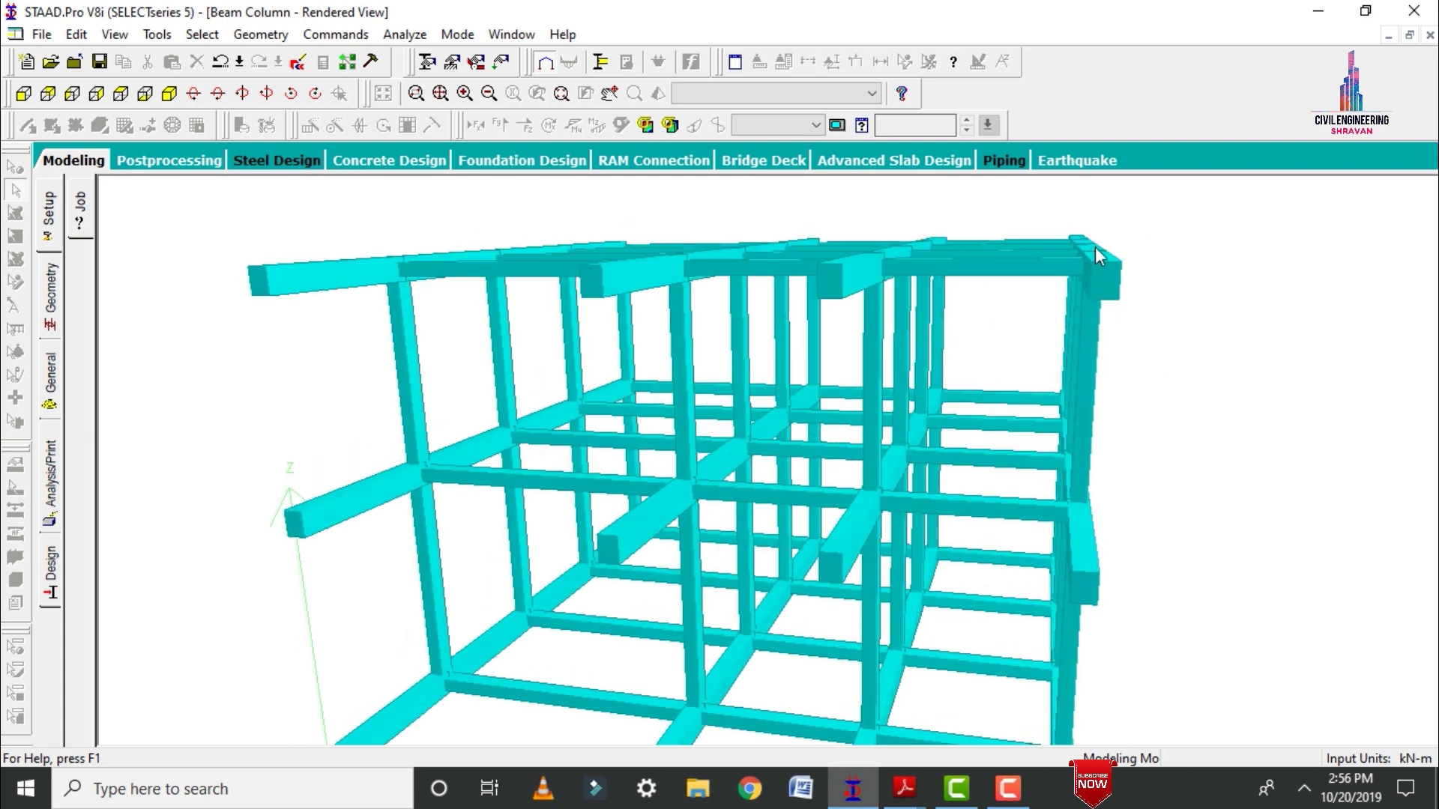
middle_click_drag(854, 288, 1101, 271)
middle_click_drag(725, 346, 484, 451)
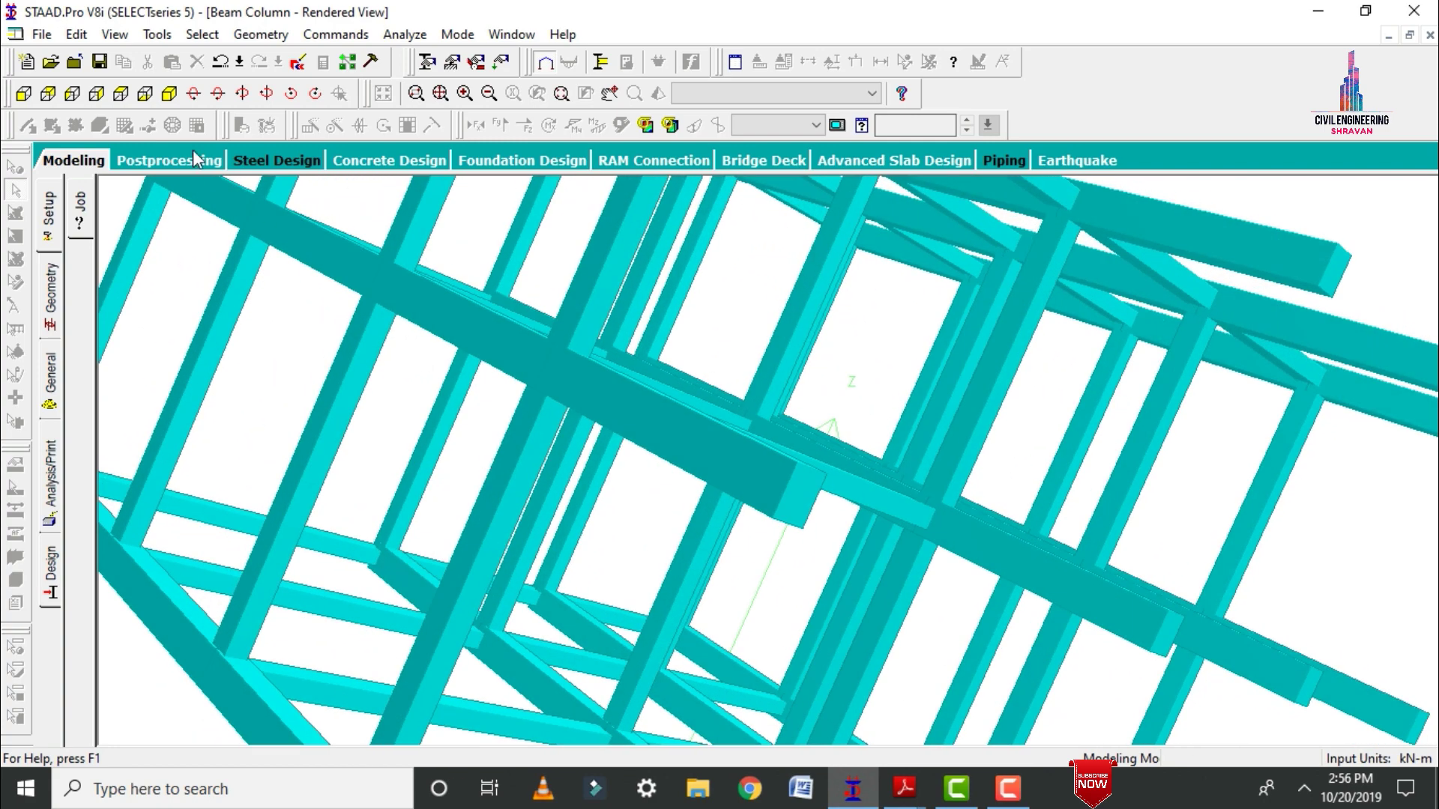
key("ctrl+F4")
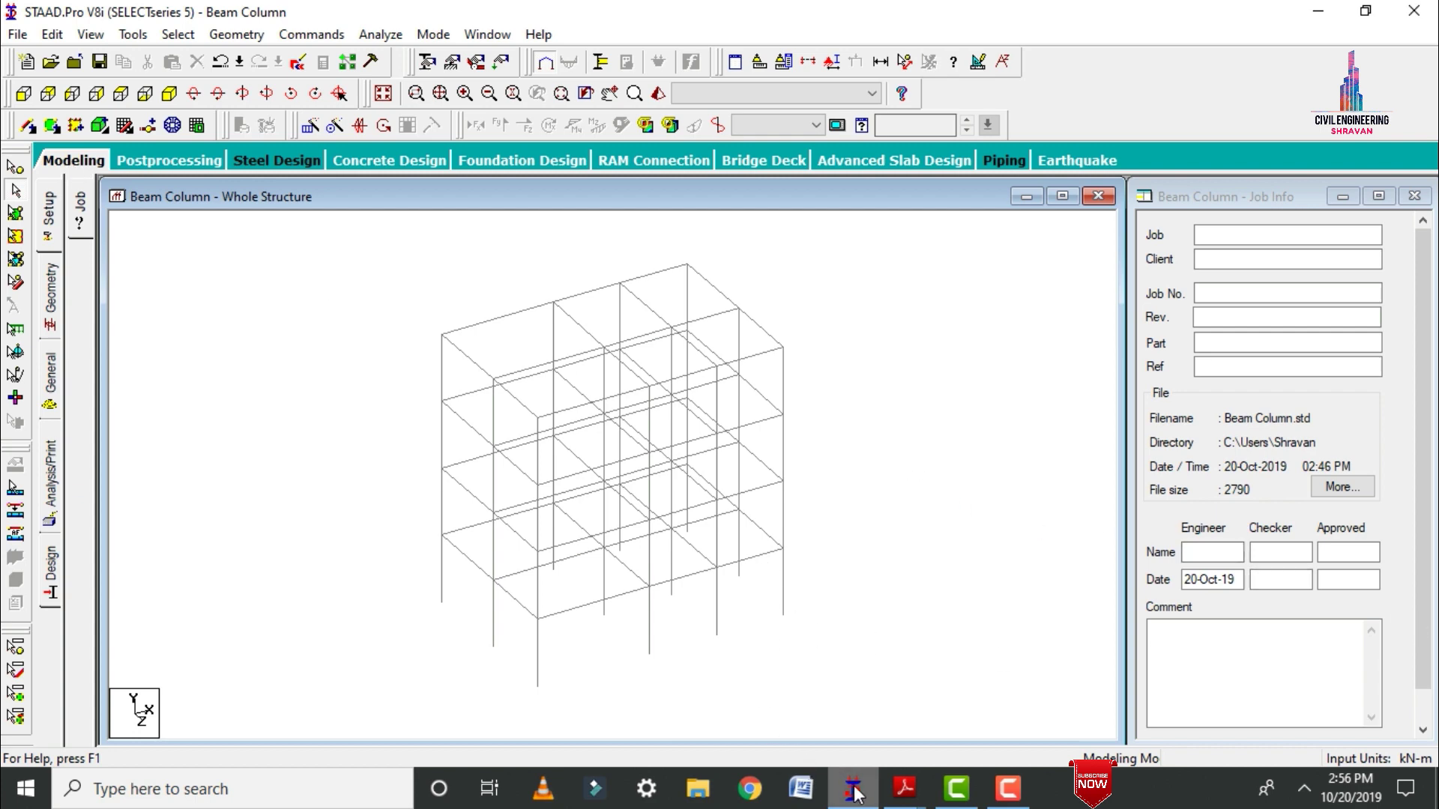
Step: Check the C.pdf floor plan, then save the modified STAAD.Pro structure via the Auto Save prompt
mouse_move(904, 789)
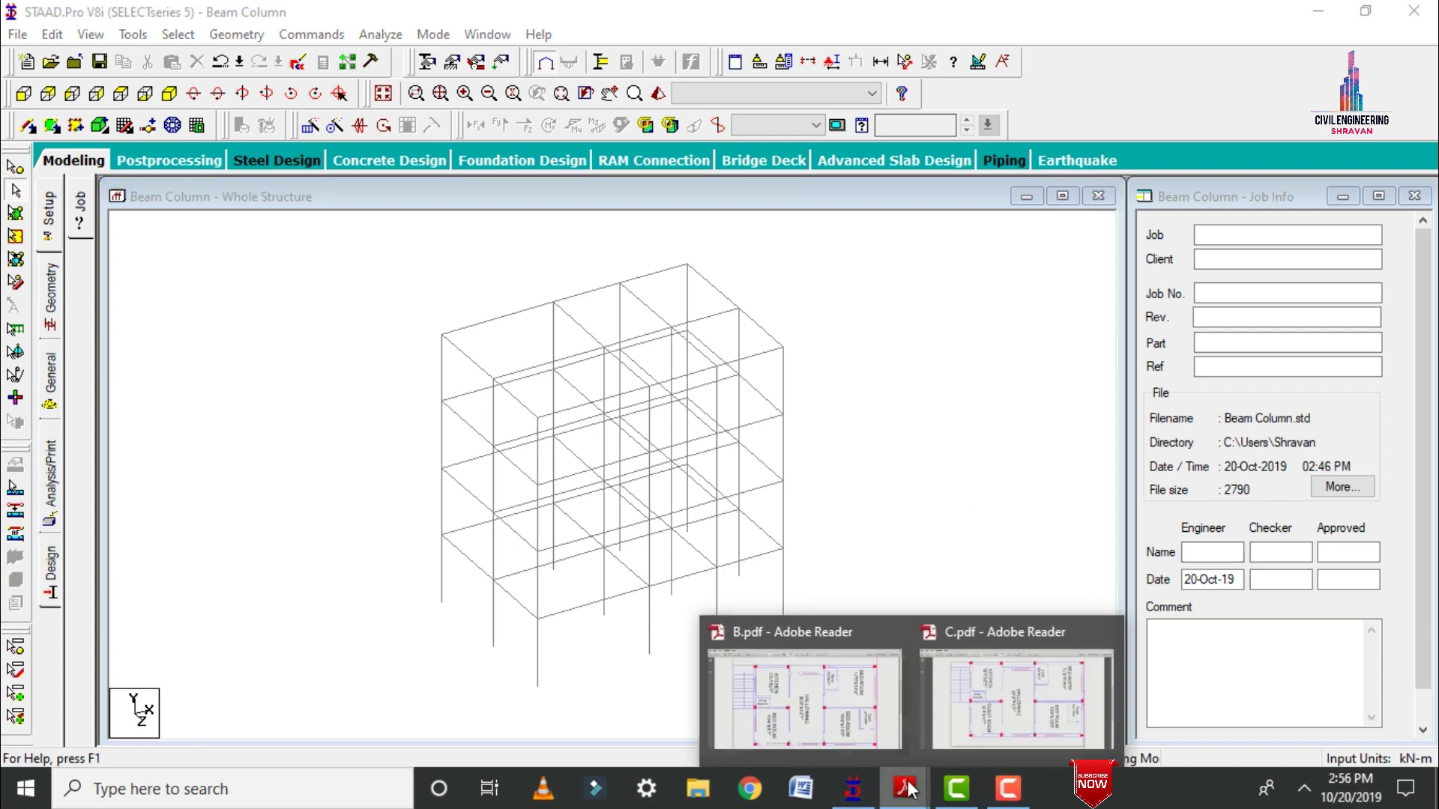
left_click(978, 686)
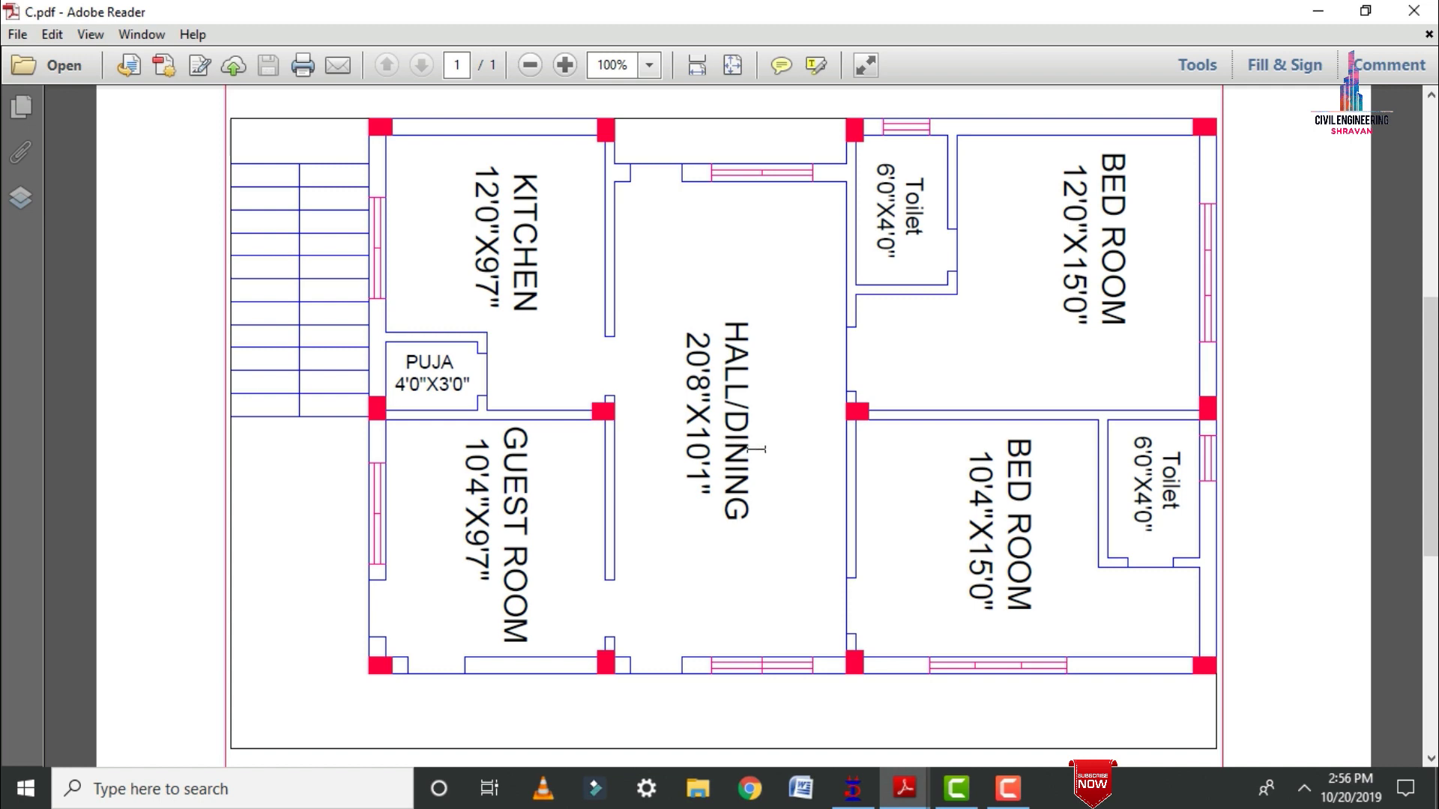
left_click(852, 789)
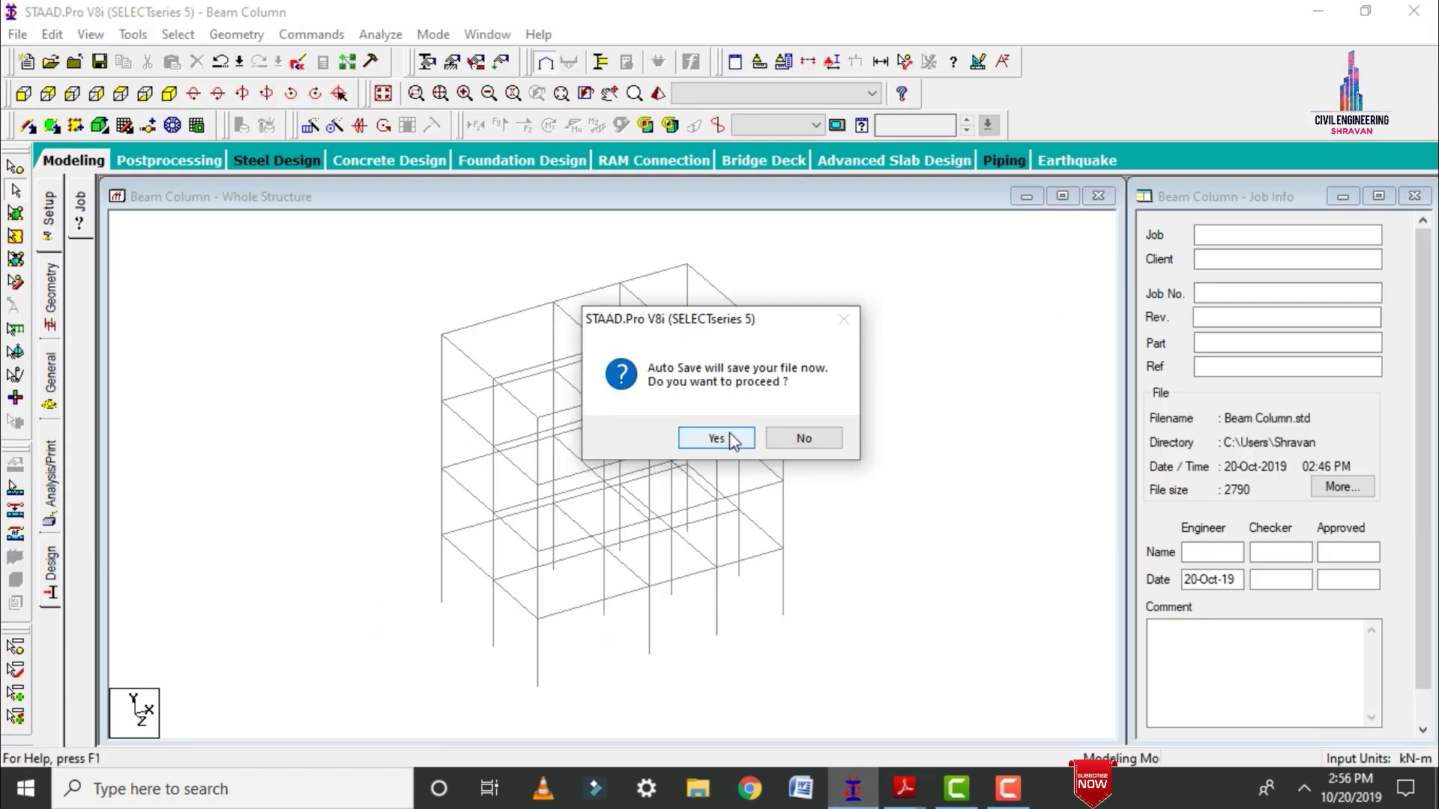
left_click(733, 439)
left_click(571, 425)
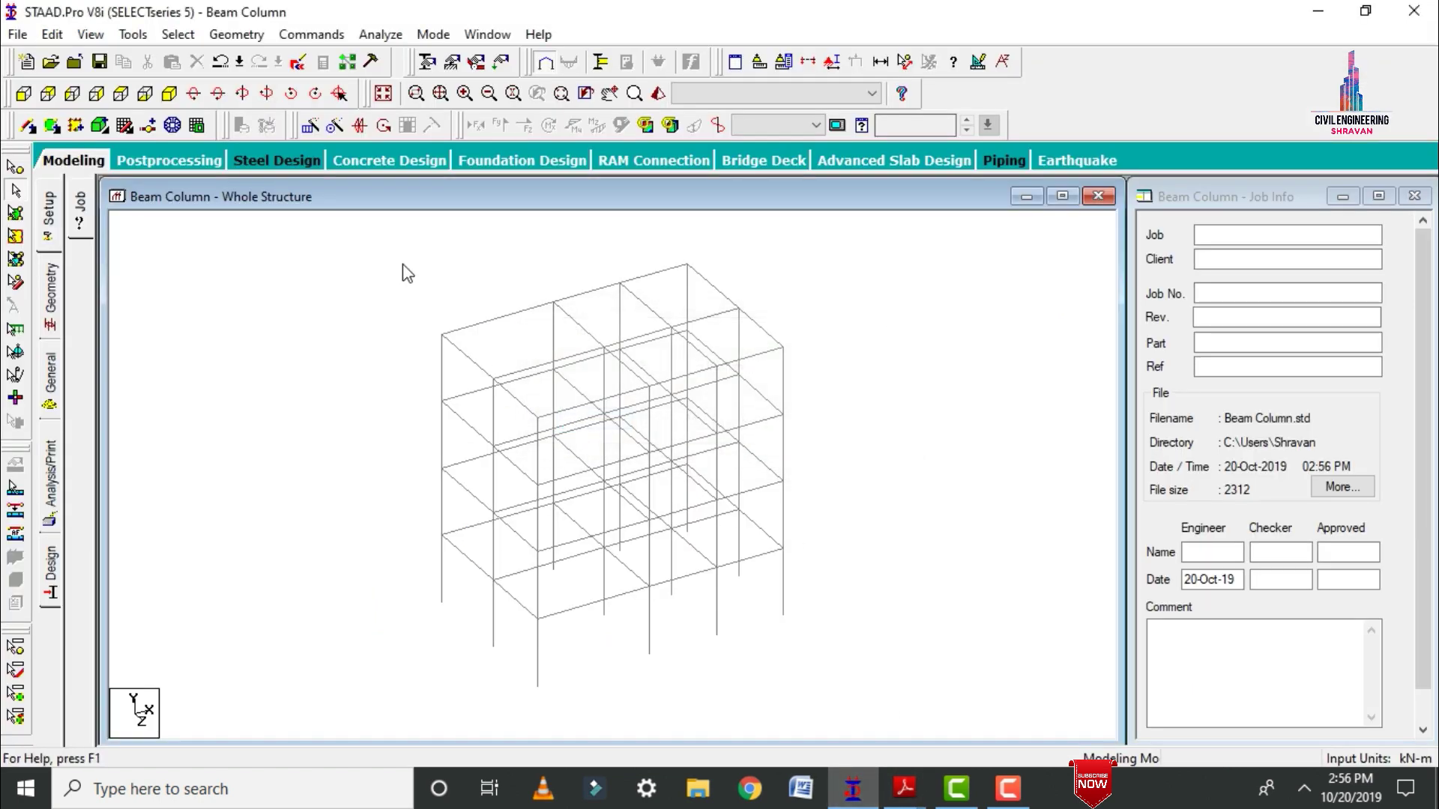
left_click(67, 167)
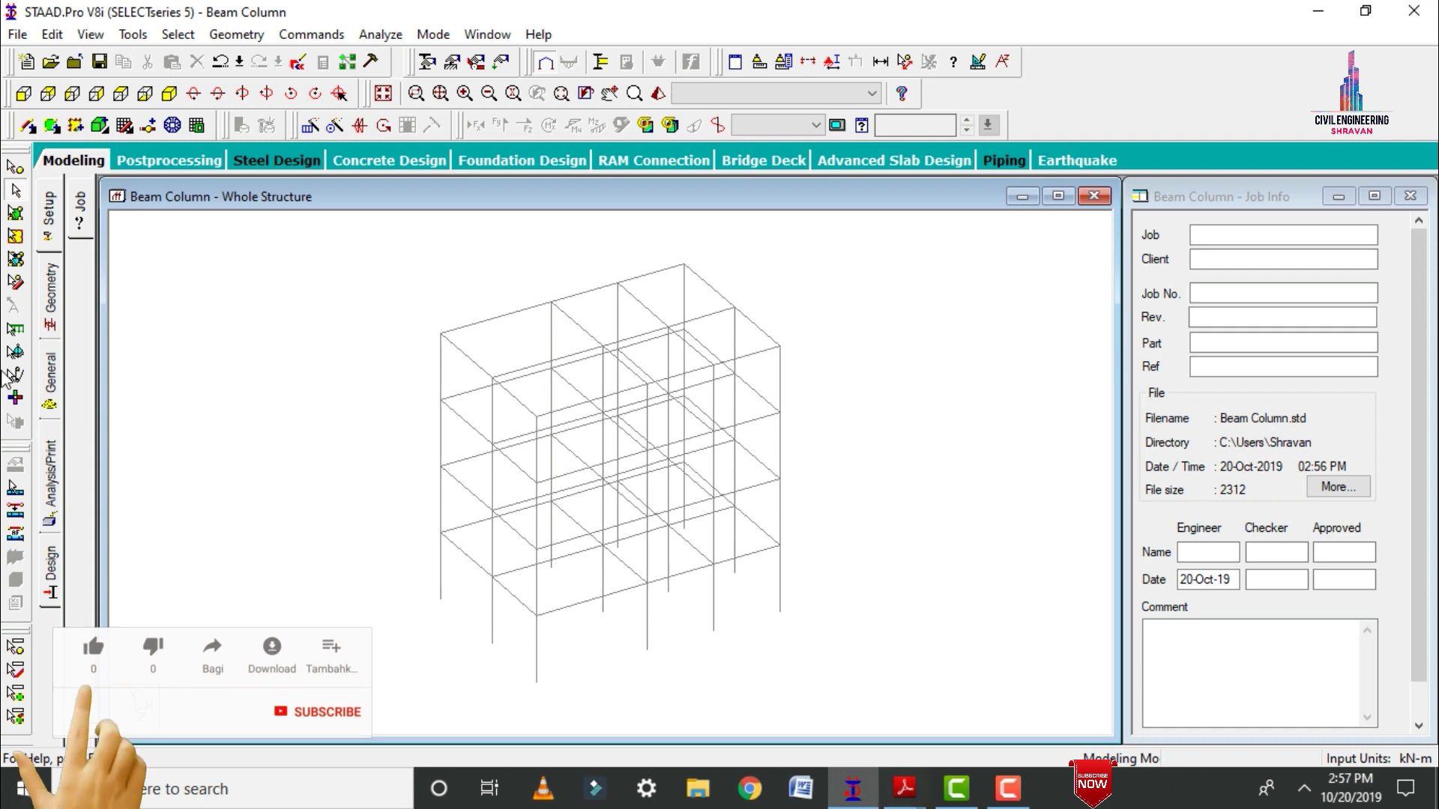
Step: Create a 90-degree beta angle property and select Beta 90 for assignment
left_click(52, 378)
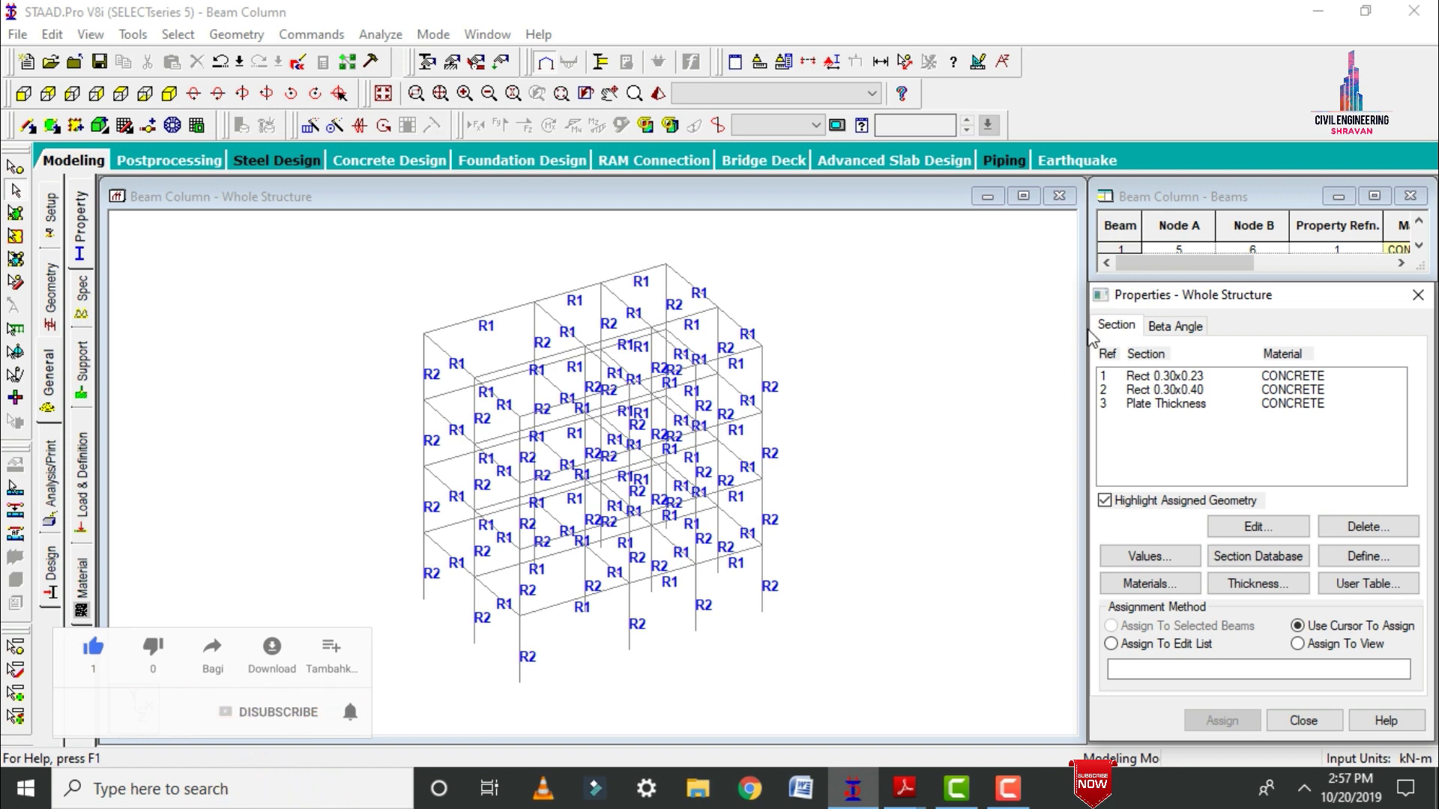
left_click(1173, 327)
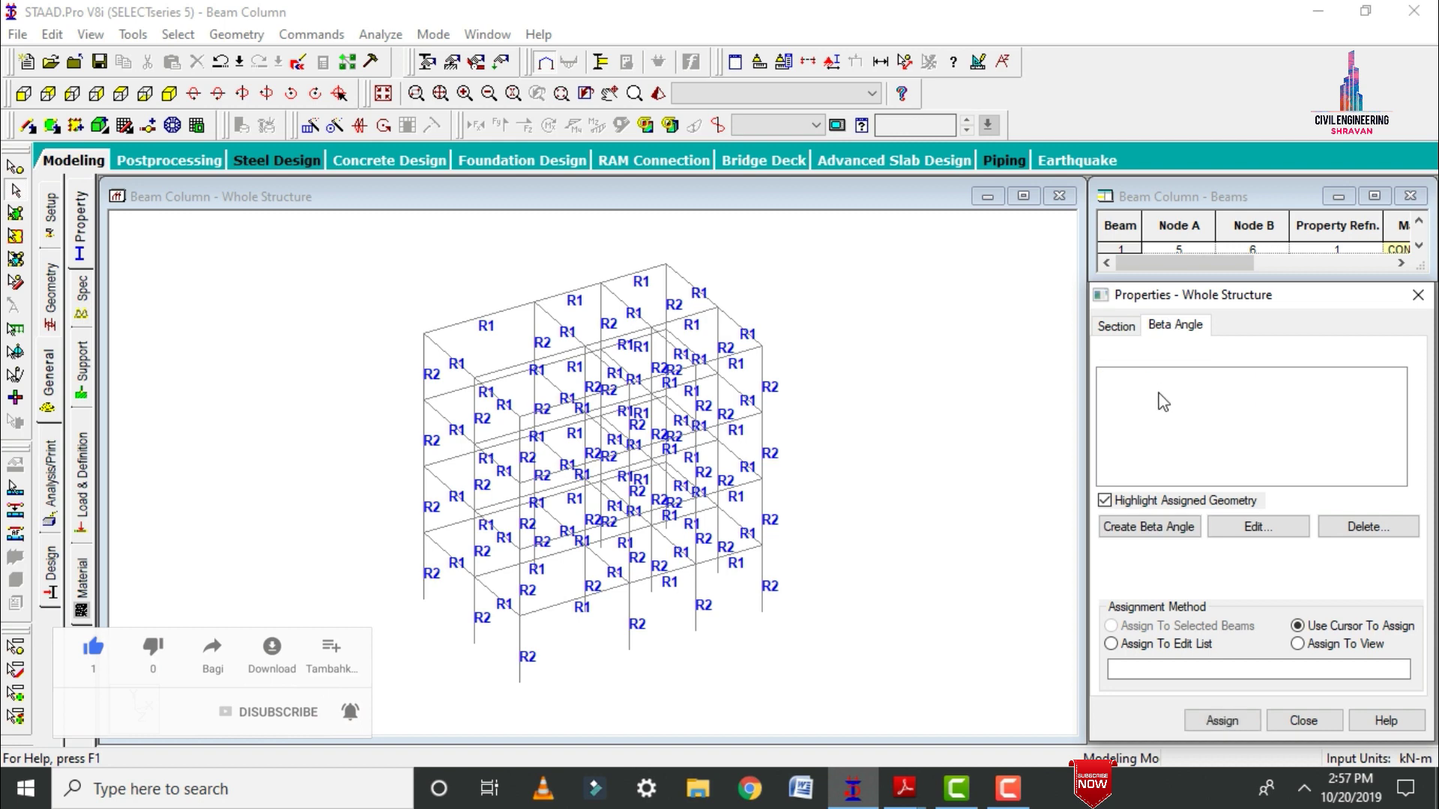
left_click(1153, 520)
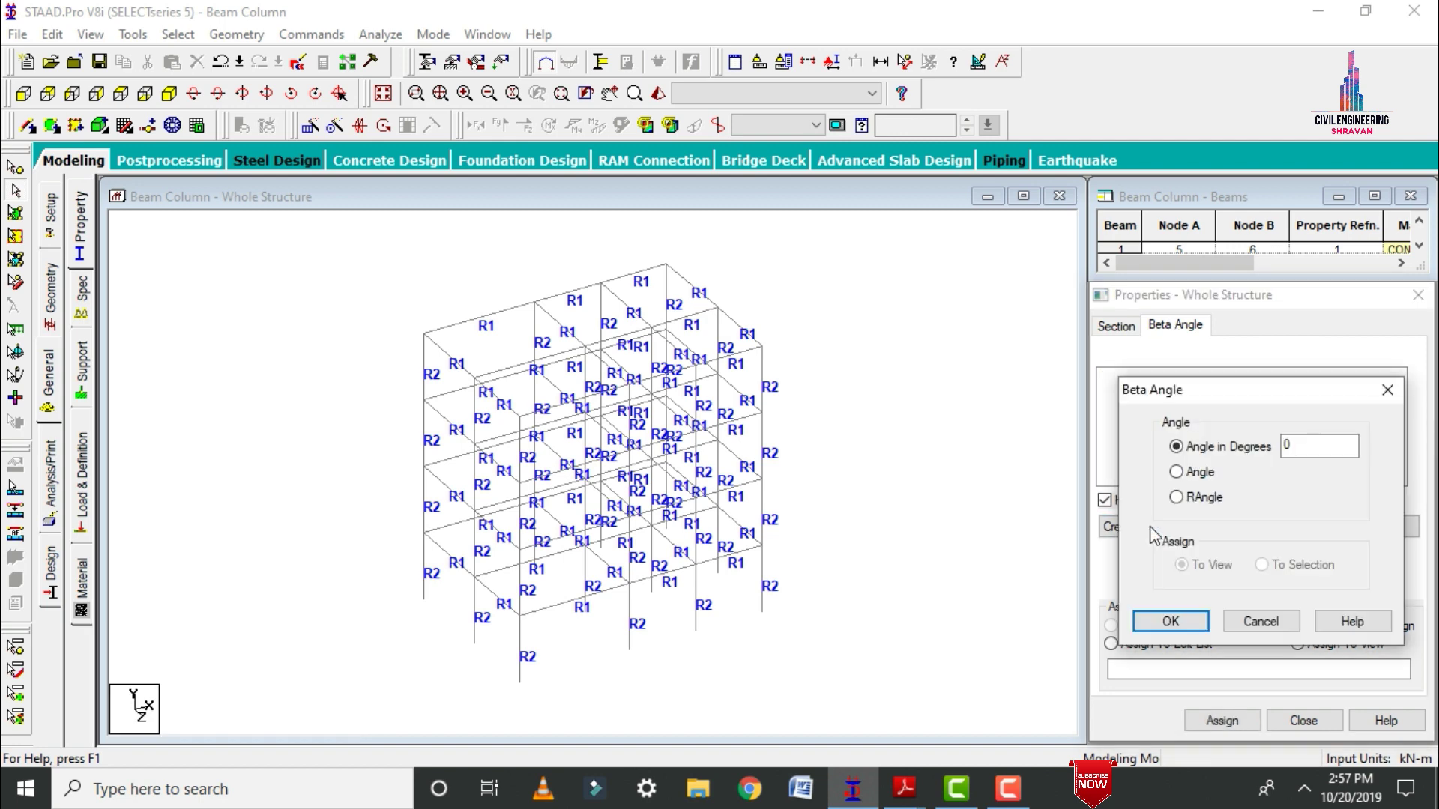
left_click(1293, 447)
key("Return")
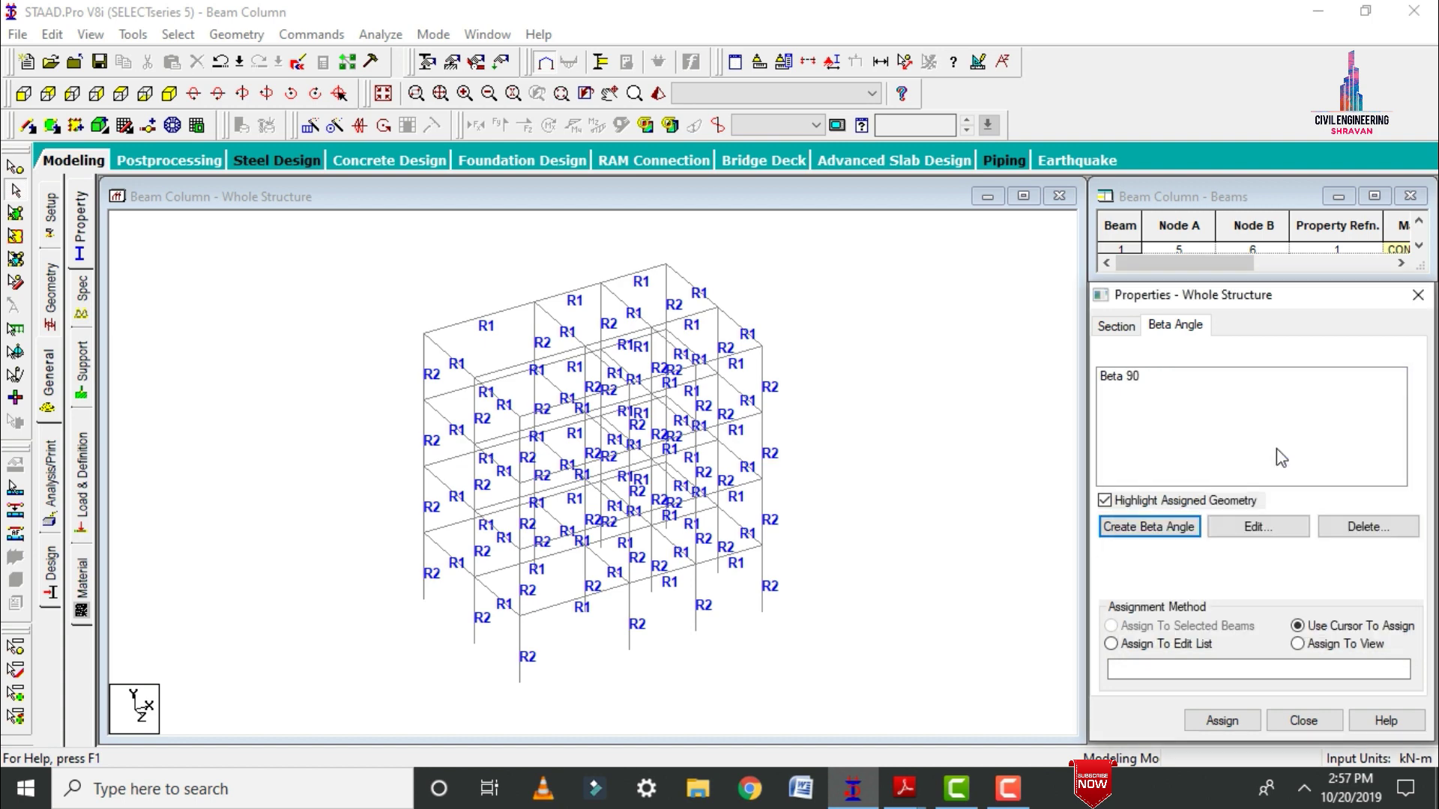
left_click(1139, 376)
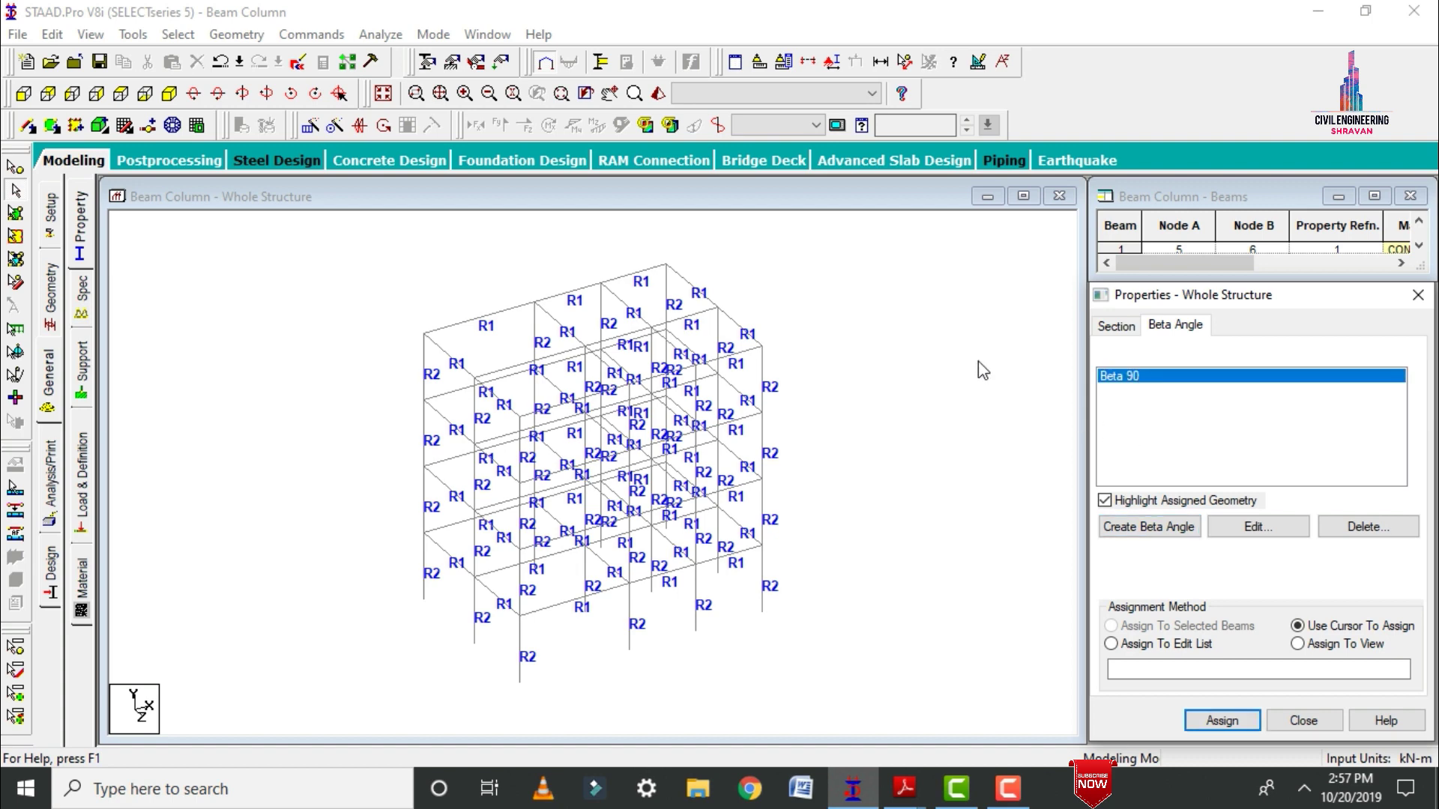
left_click(122, 95)
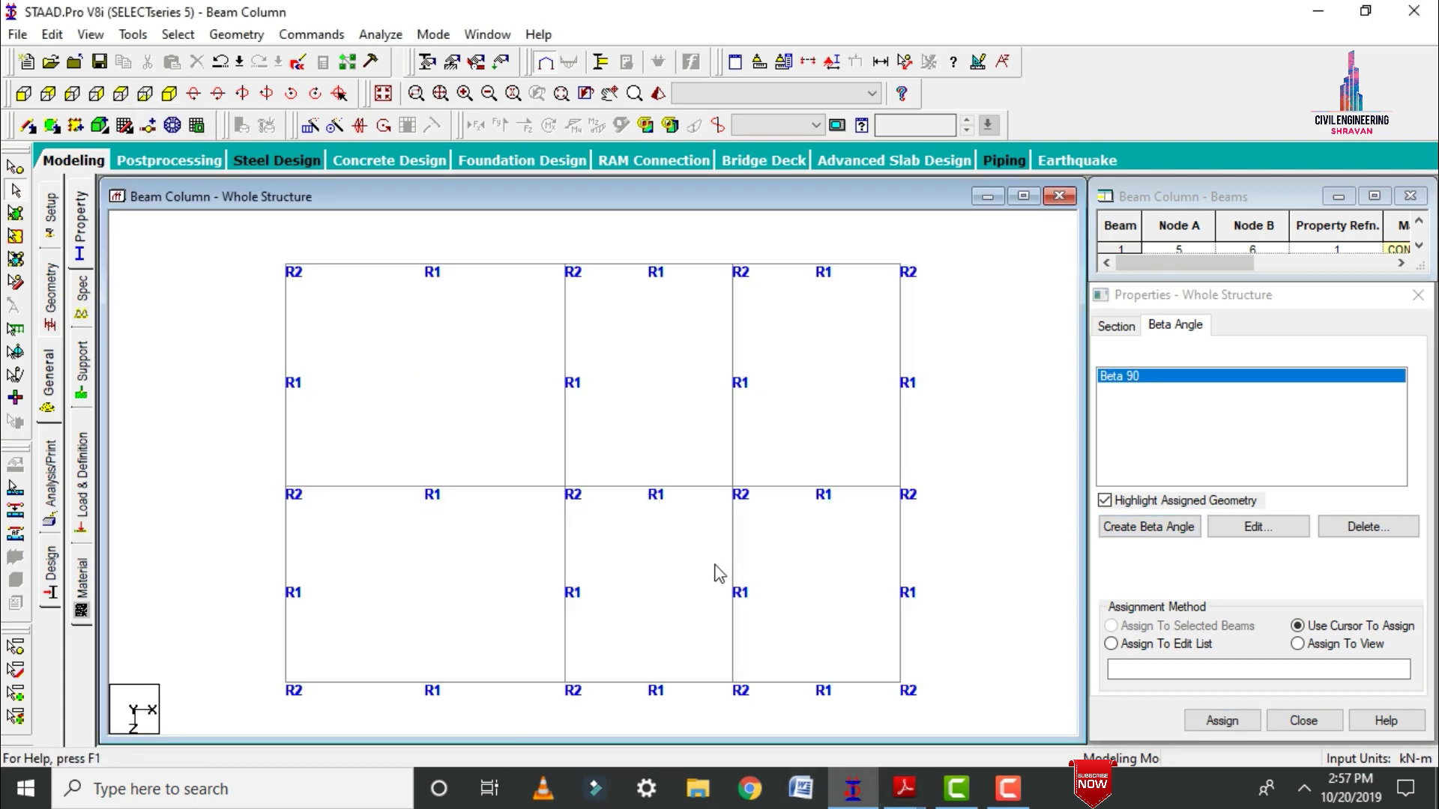
Step: Select the four corner and two interior columns in plan and assign Beta 90 to them
left_click_drag(268, 245, 370, 314)
left_click_drag(877, 250, 996, 319, "ctrl")
left_click_drag(543, 456, 597, 504, "ctrl")
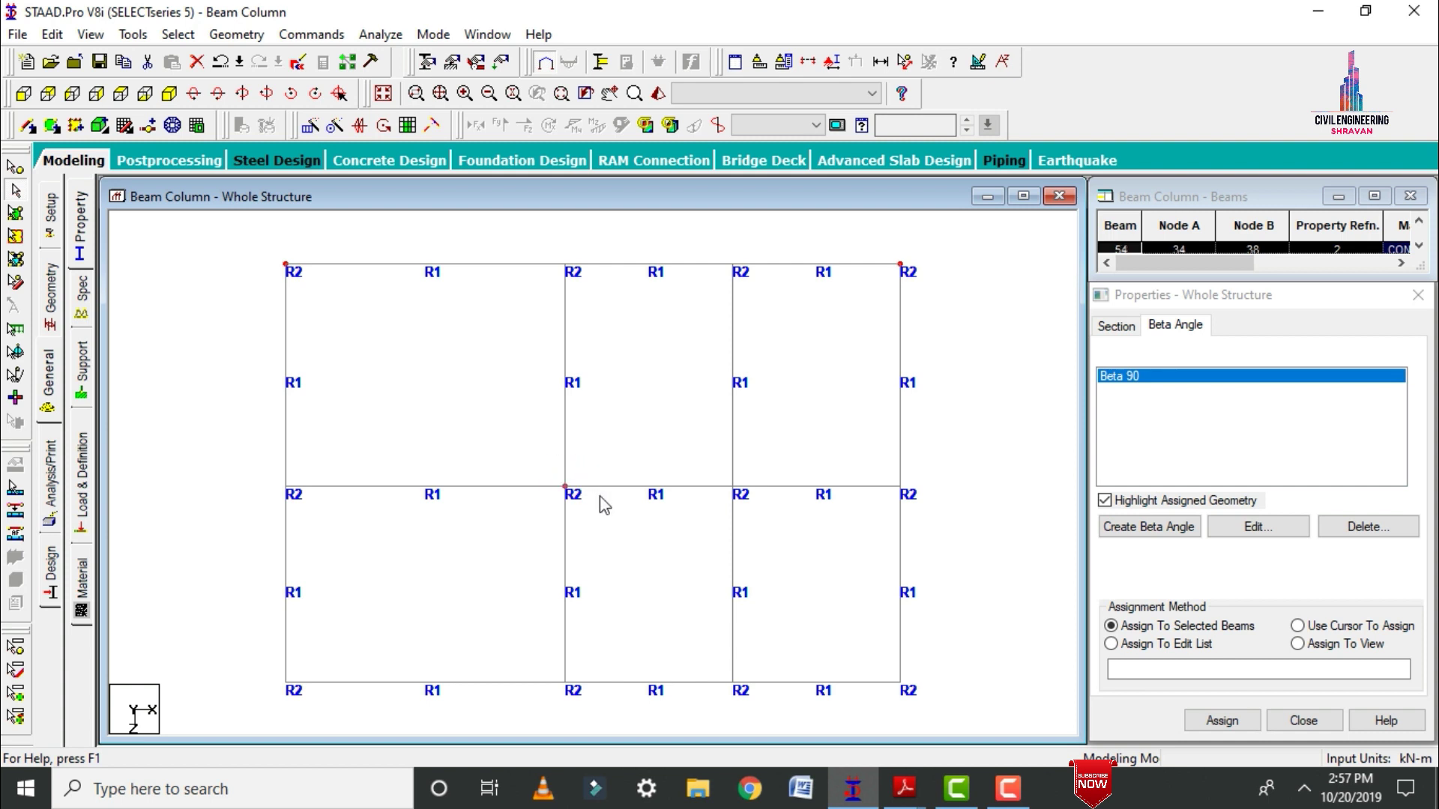
left_click_drag(707, 450, 772, 517, "ctrl")
left_click_drag(884, 666, 924, 702, "ctrl")
left_click_drag(266, 663, 334, 700, "ctrl")
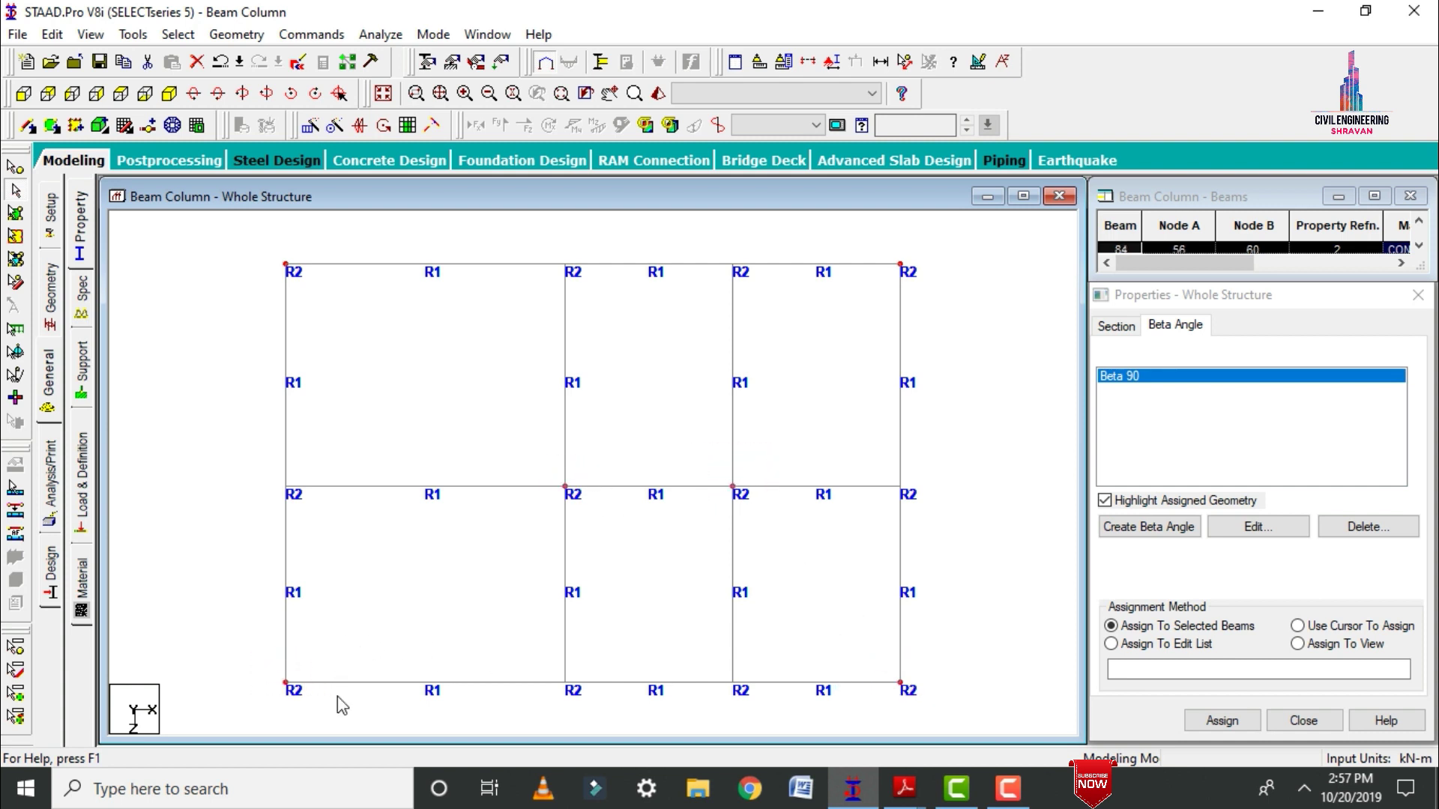
left_click(176, 103)
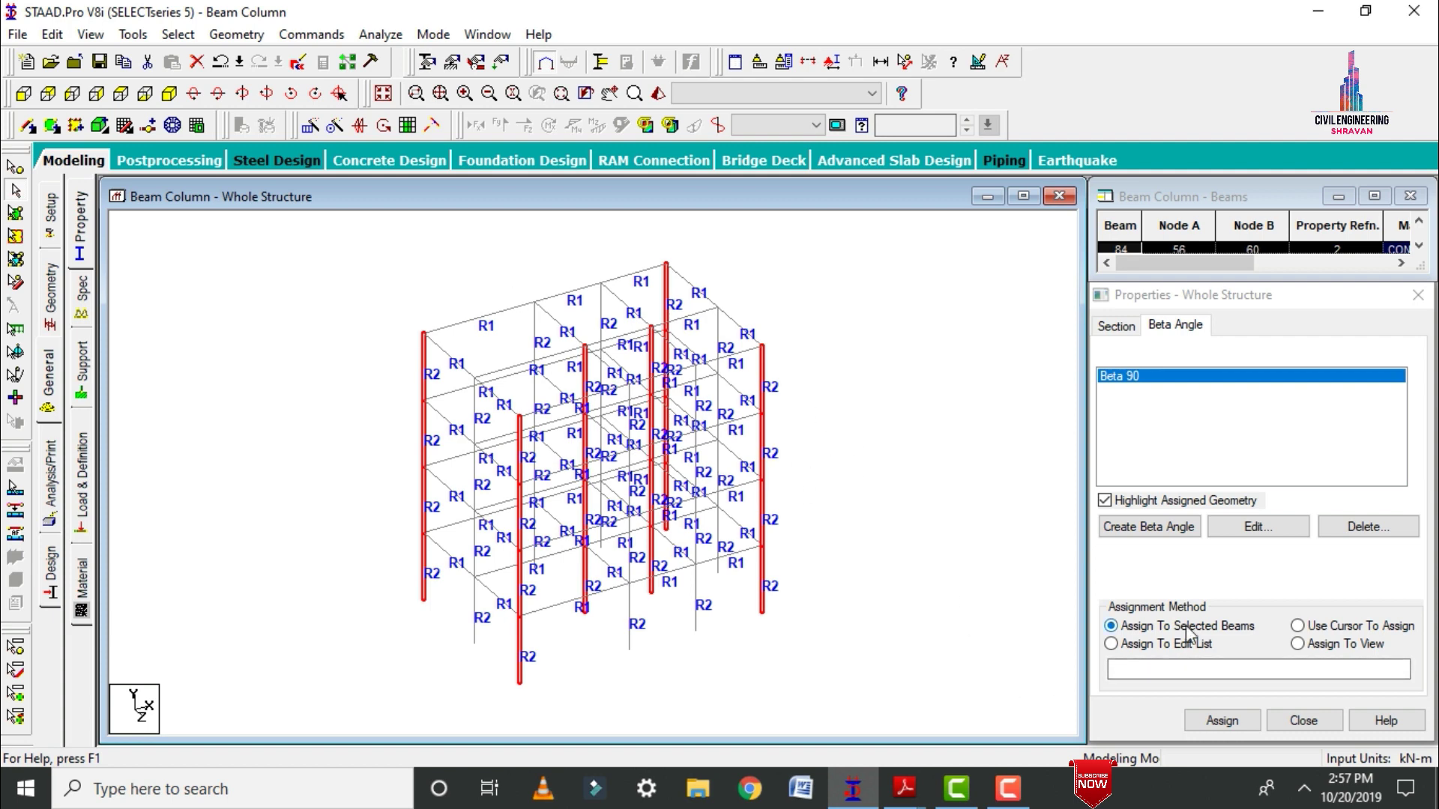
left_click(1213, 726)
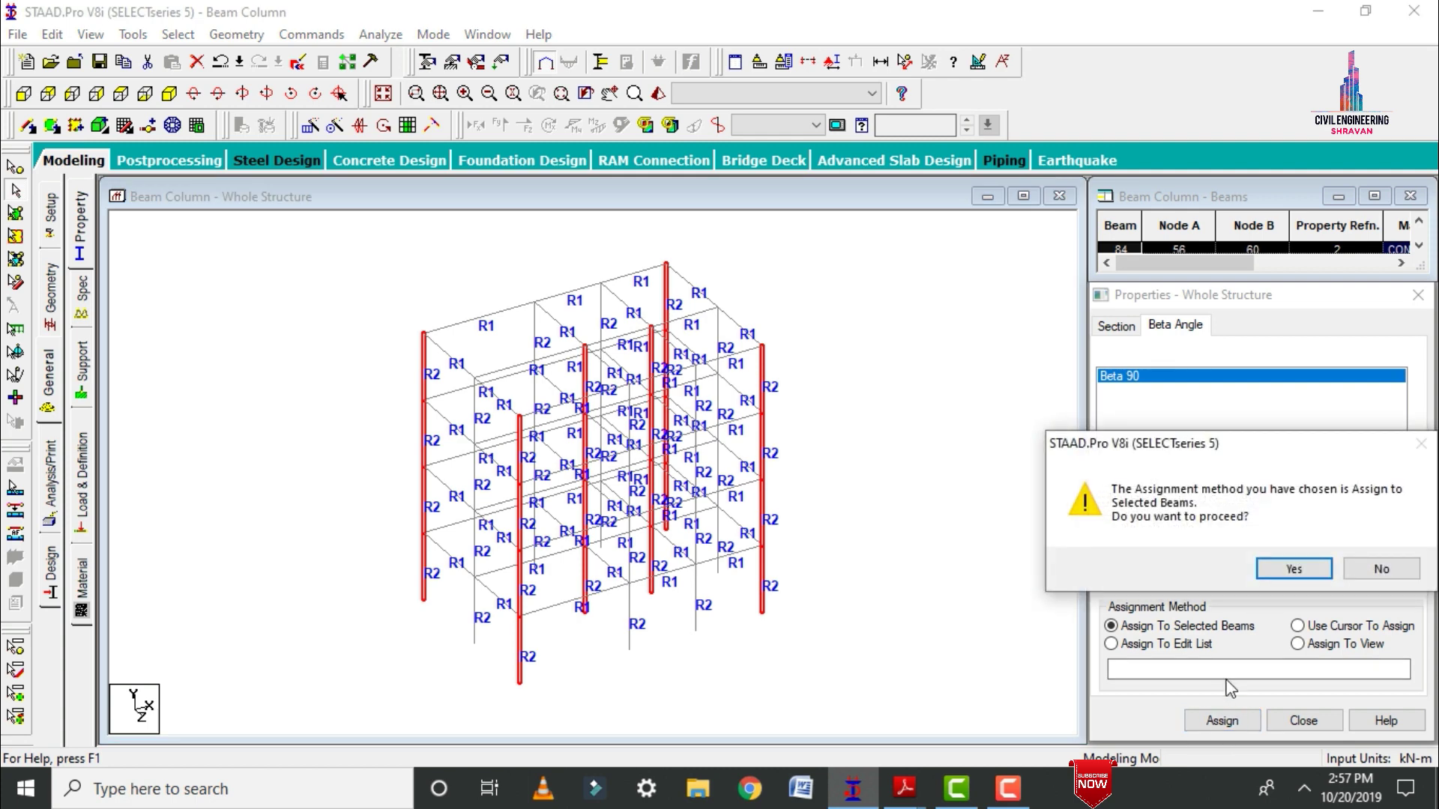
left_click(1290, 569)
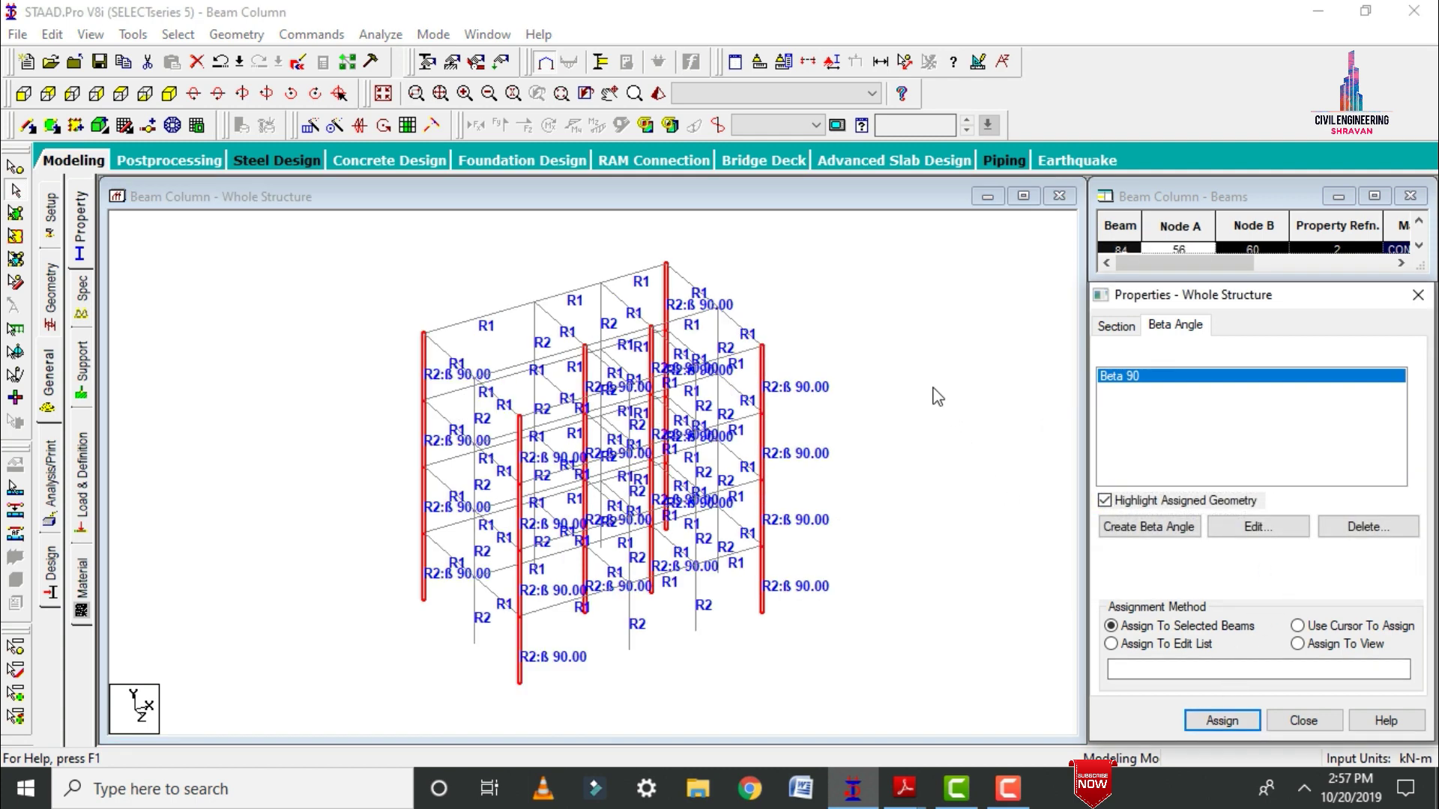
Step: Zoom into the plan view to verify the R2:ß 90.00 labels on the columns
left_click(121, 93)
scroll(355, 257, "down", 1)
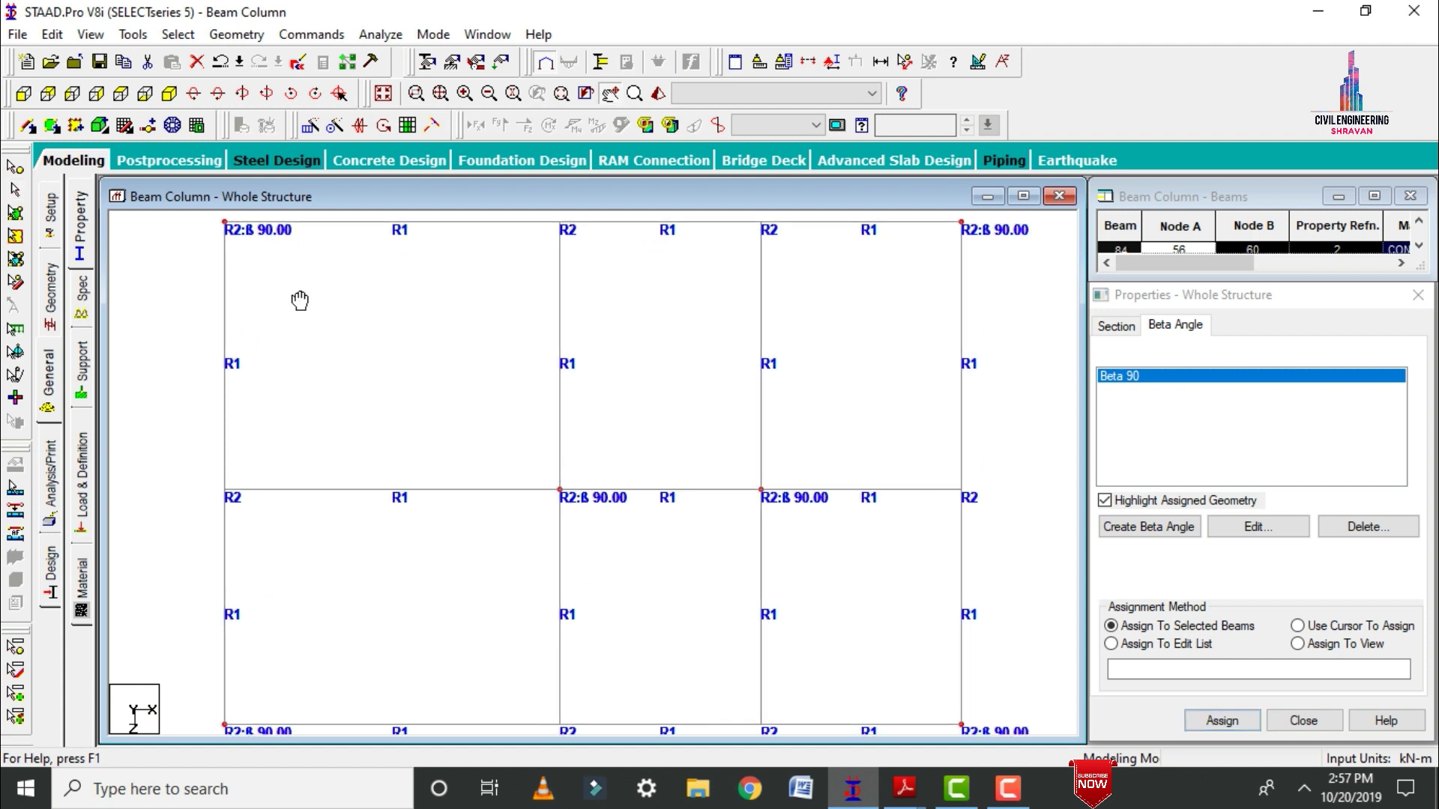
scroll(286, 283, "up", 3)
scroll(287, 307, "up", 2)
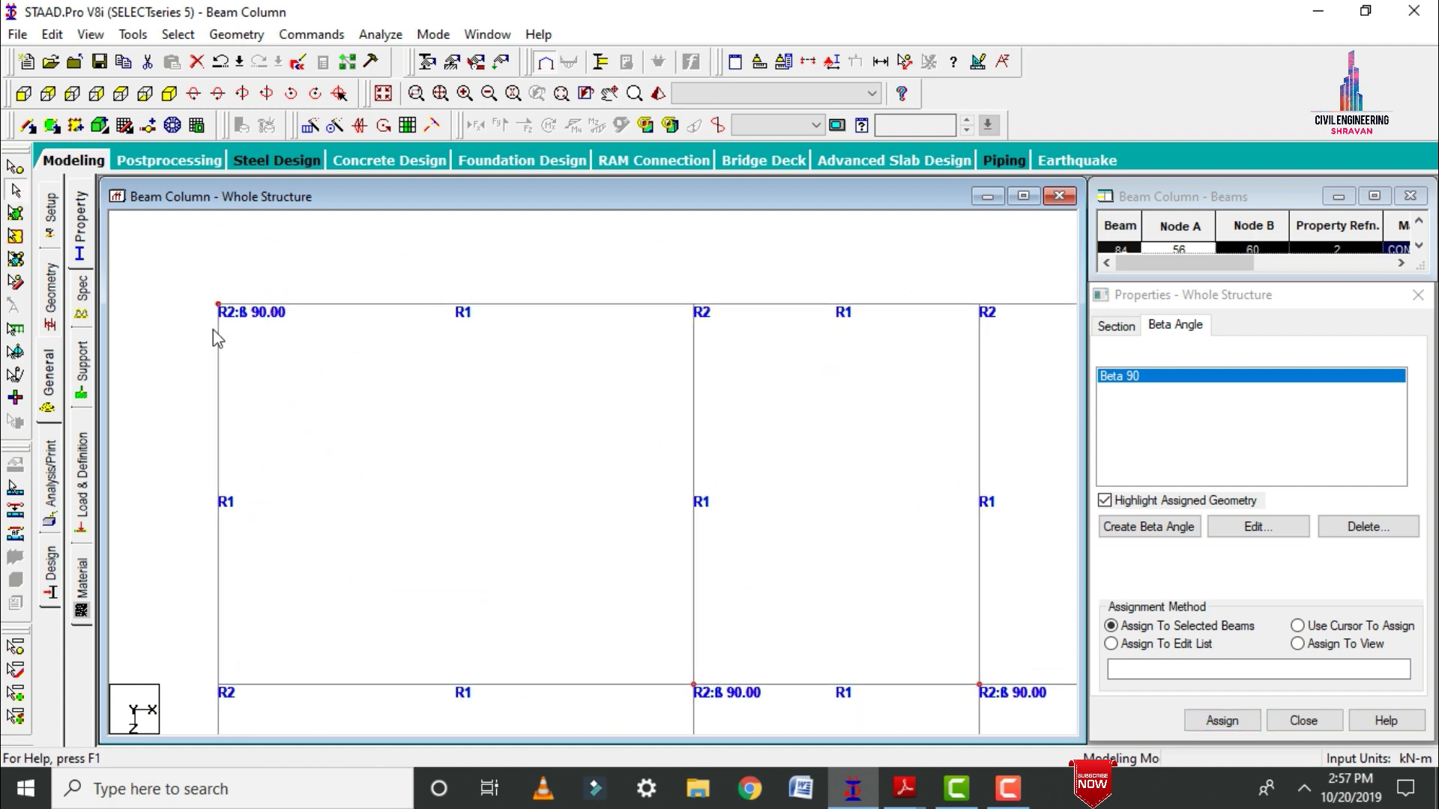
scroll(180, 289, "up", 1)
middle_click_drag(225, 315, 418, 463)
scroll(529, 555, "up", 1)
scroll(529, 555, "up", 3)
scroll(382, 402, "up", 2)
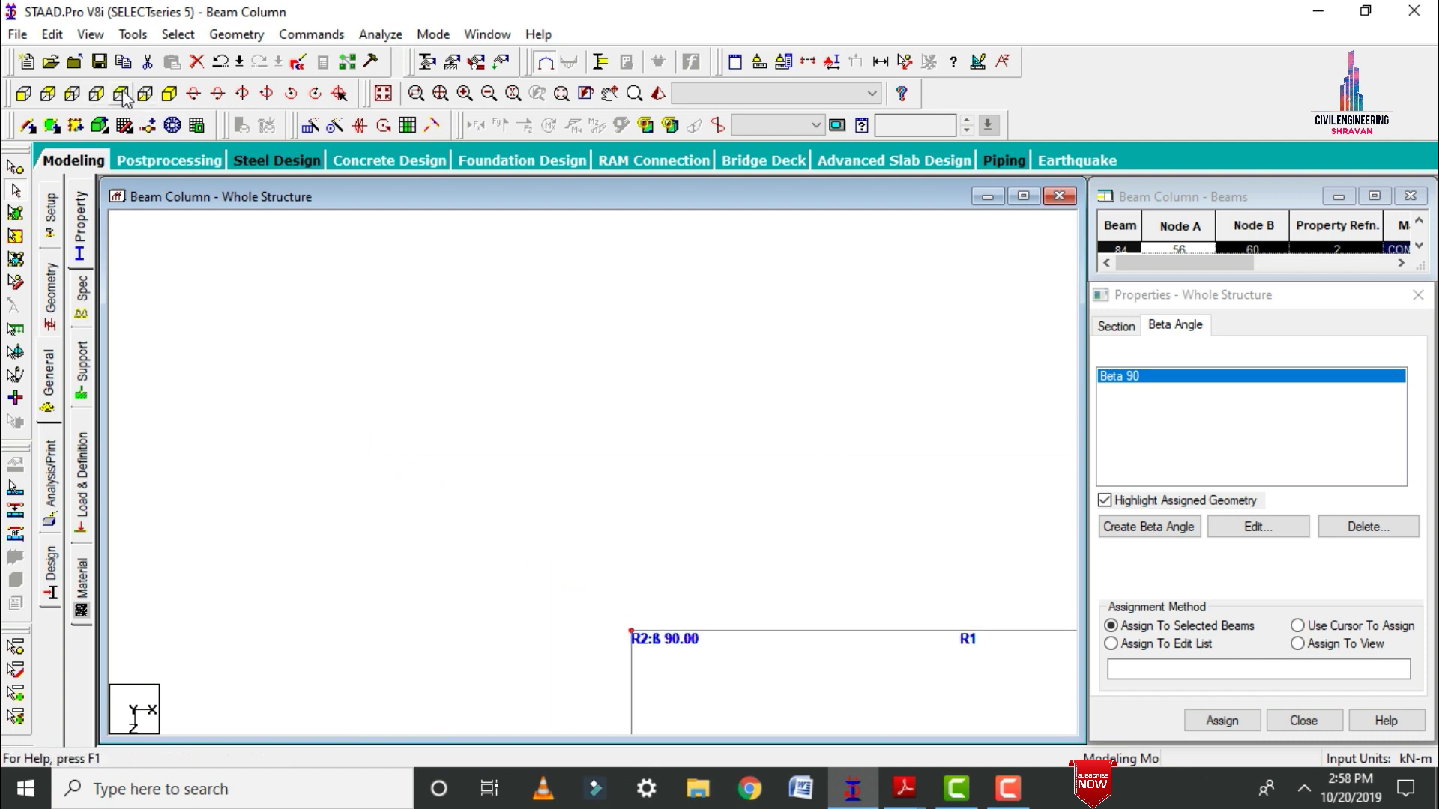
left_click(169, 93)
Step: Fit the whole frame, clear the column selection, and display it as a rendered 3D model
left_click(383, 93)
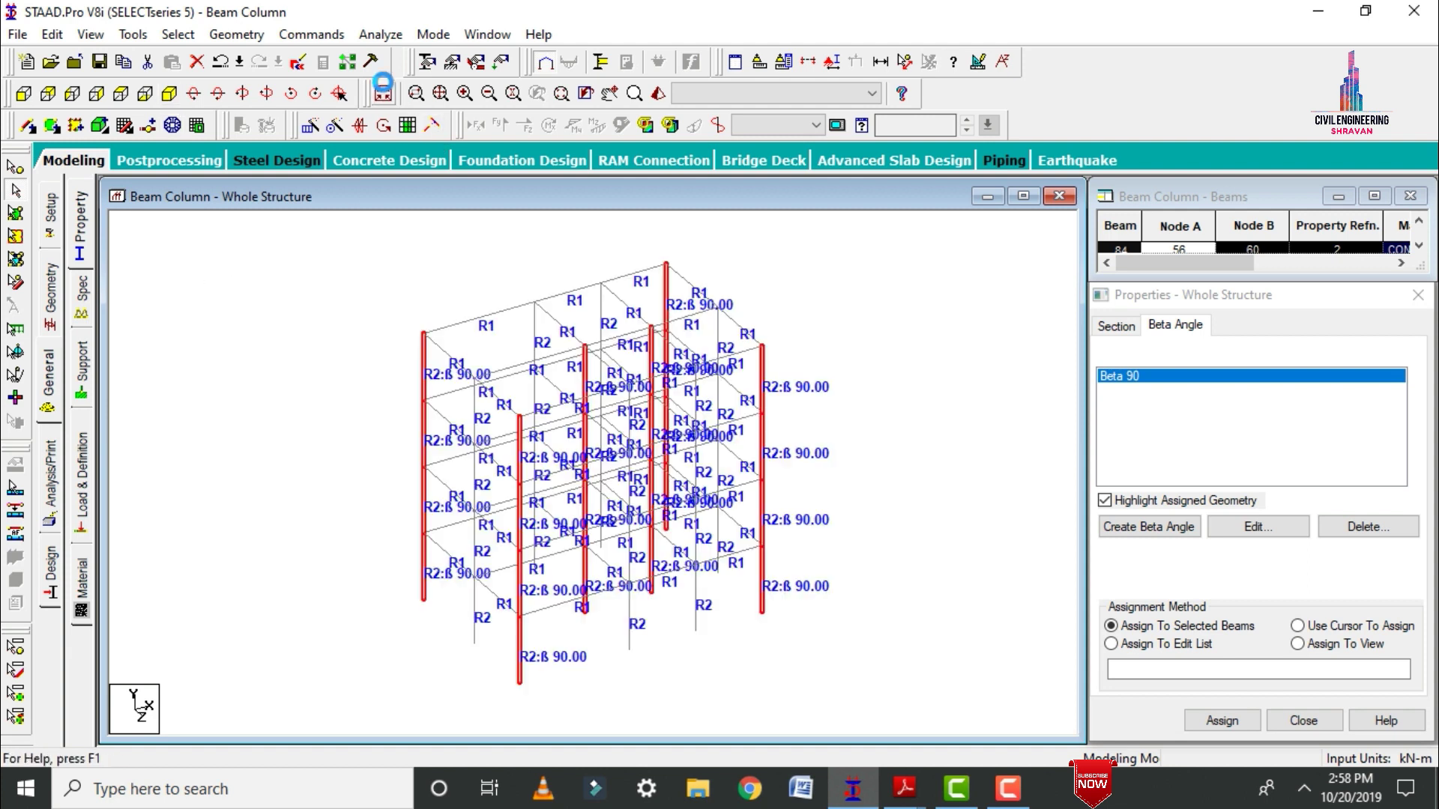
left_click(128, 99)
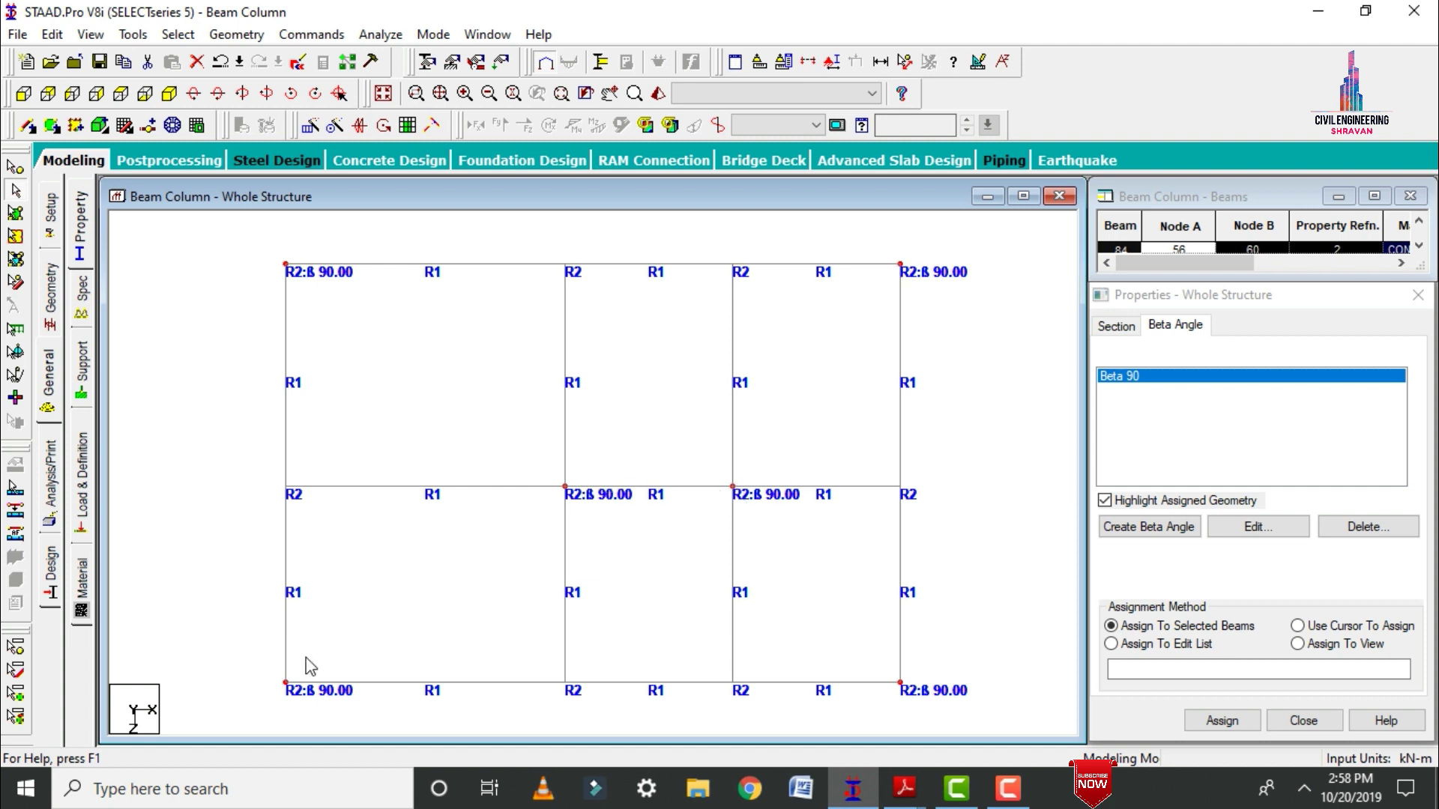
left_click(980, 579)
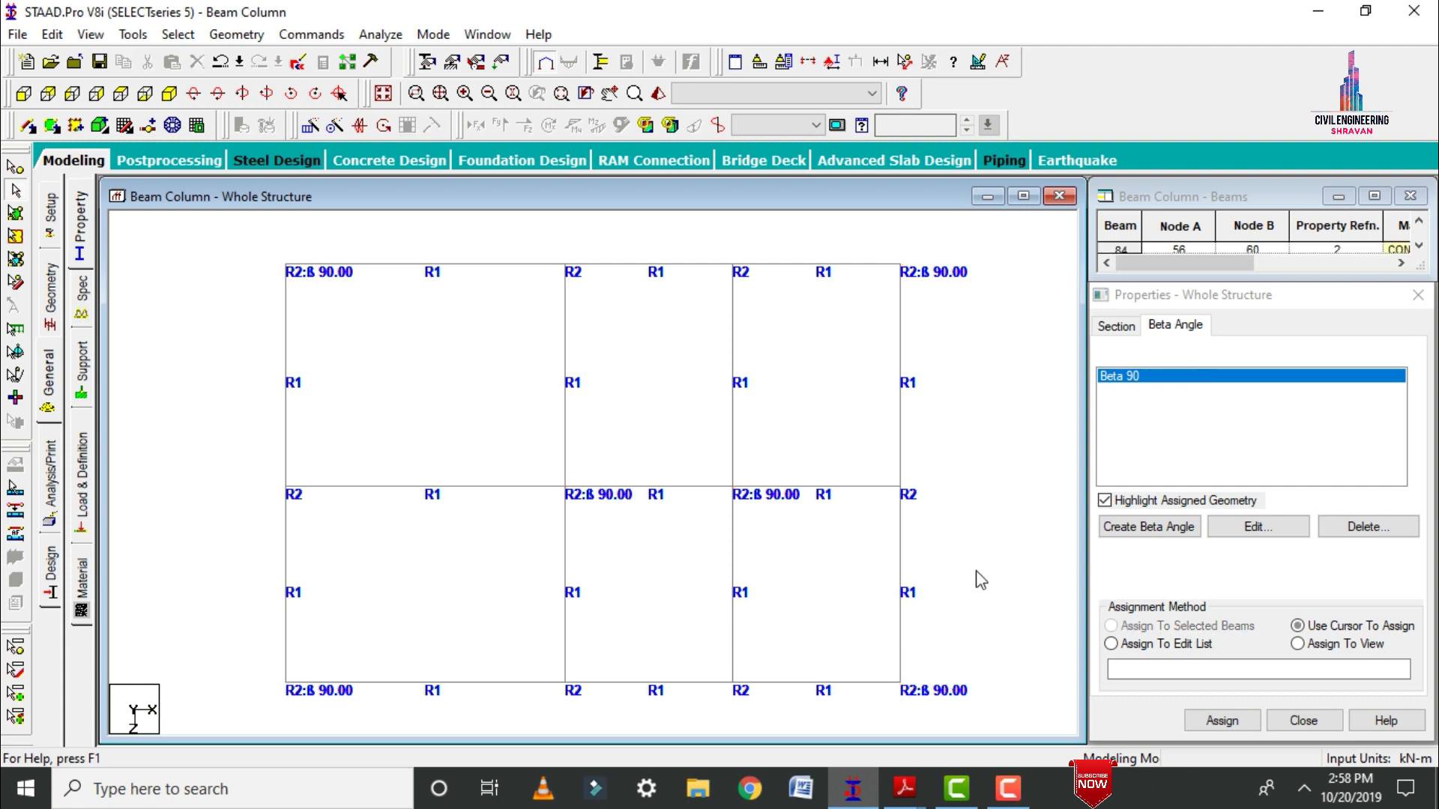
left_click(146, 106)
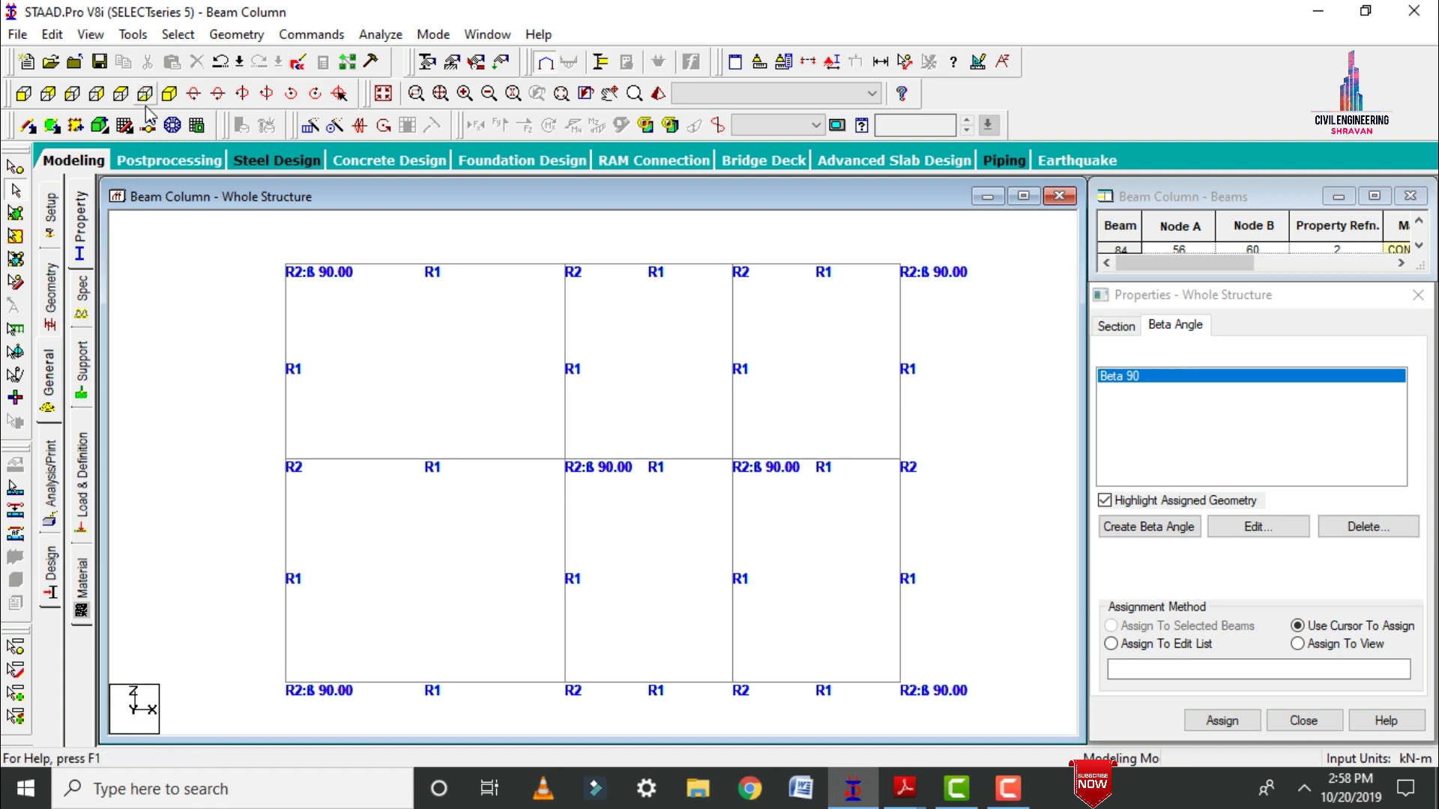
left_click(659, 93)
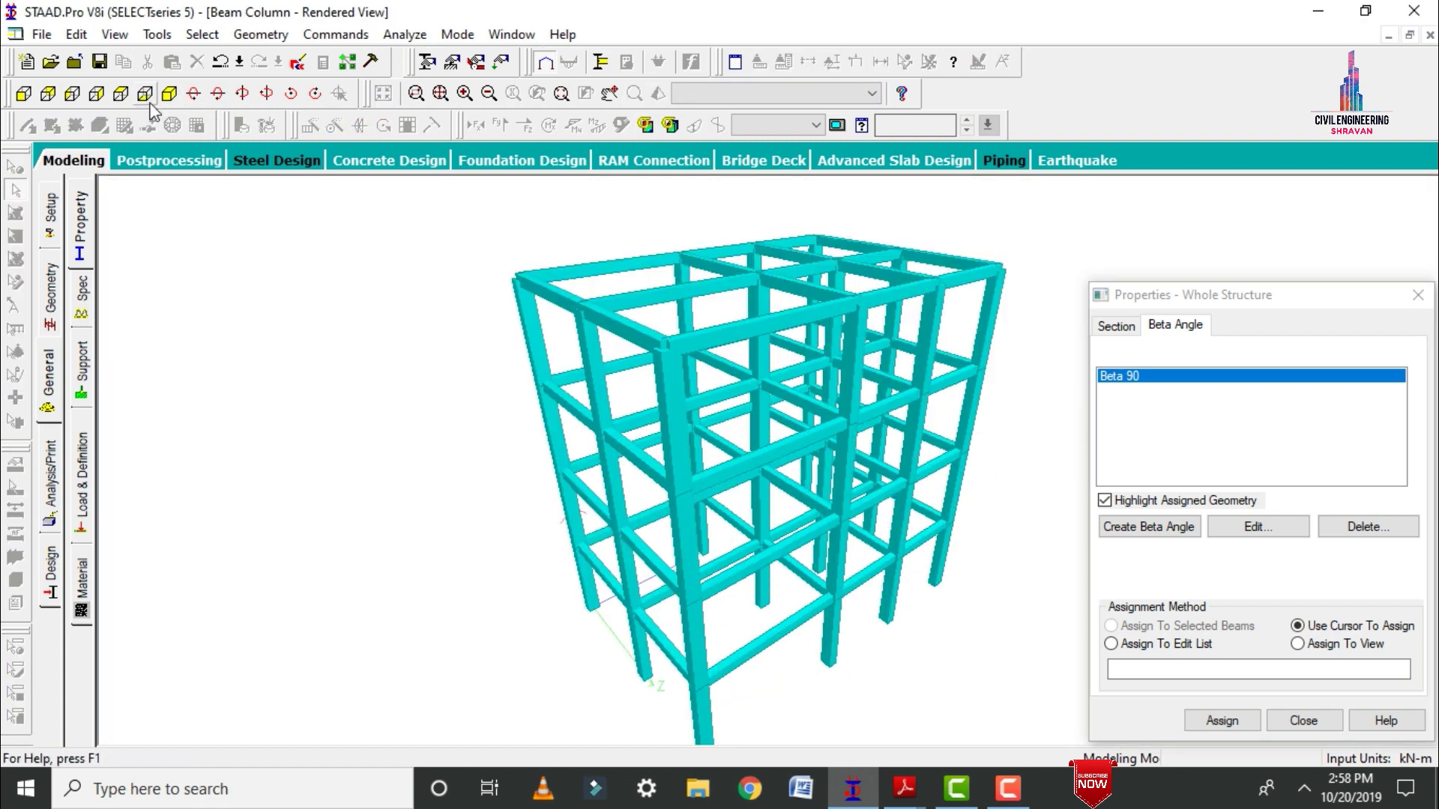
Step: Orbit the rendered frame to view another side, then bring up the C.pdf floor plan
left_click(161, 110)
left_click_drag(450, 234, 511, 273)
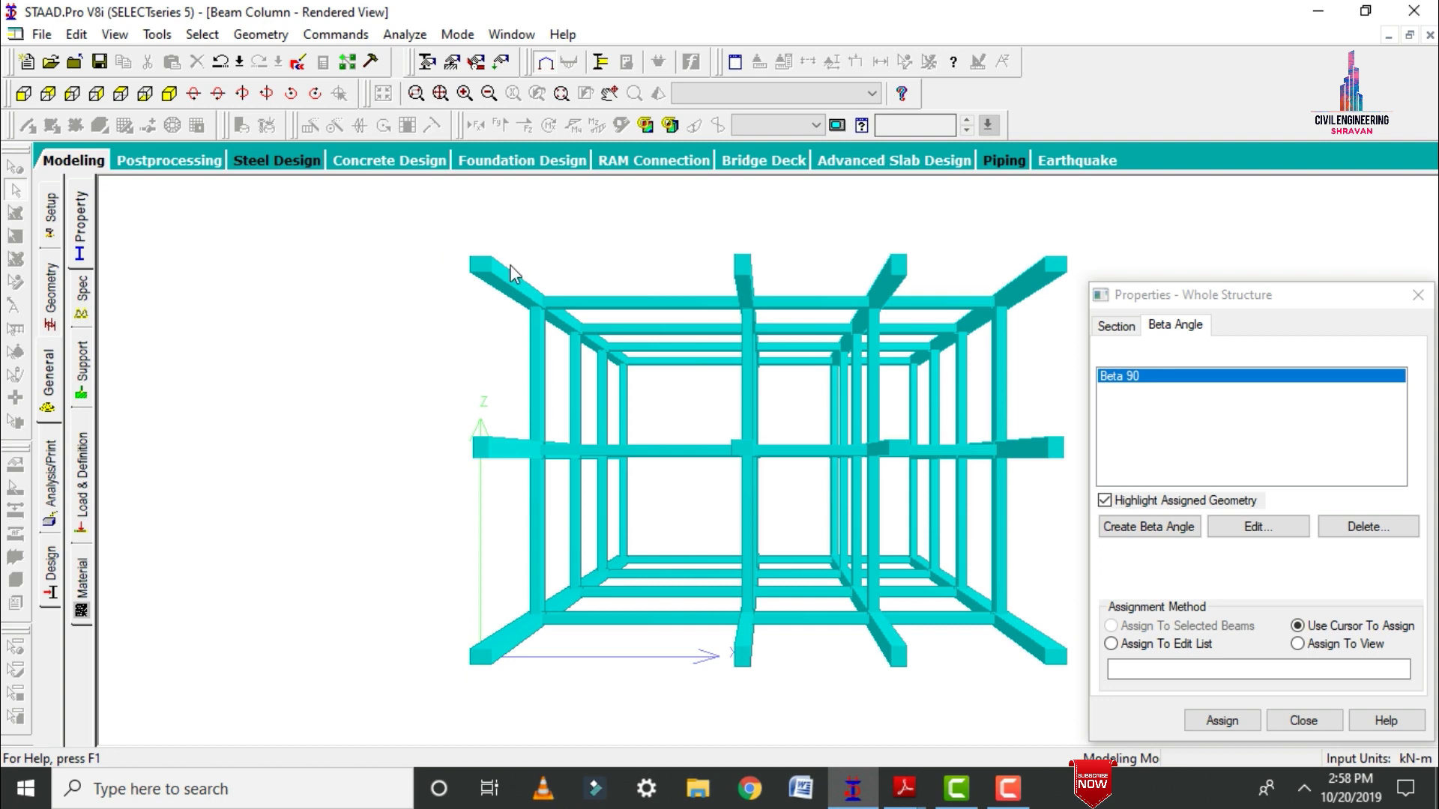
mouse_move(907, 779)
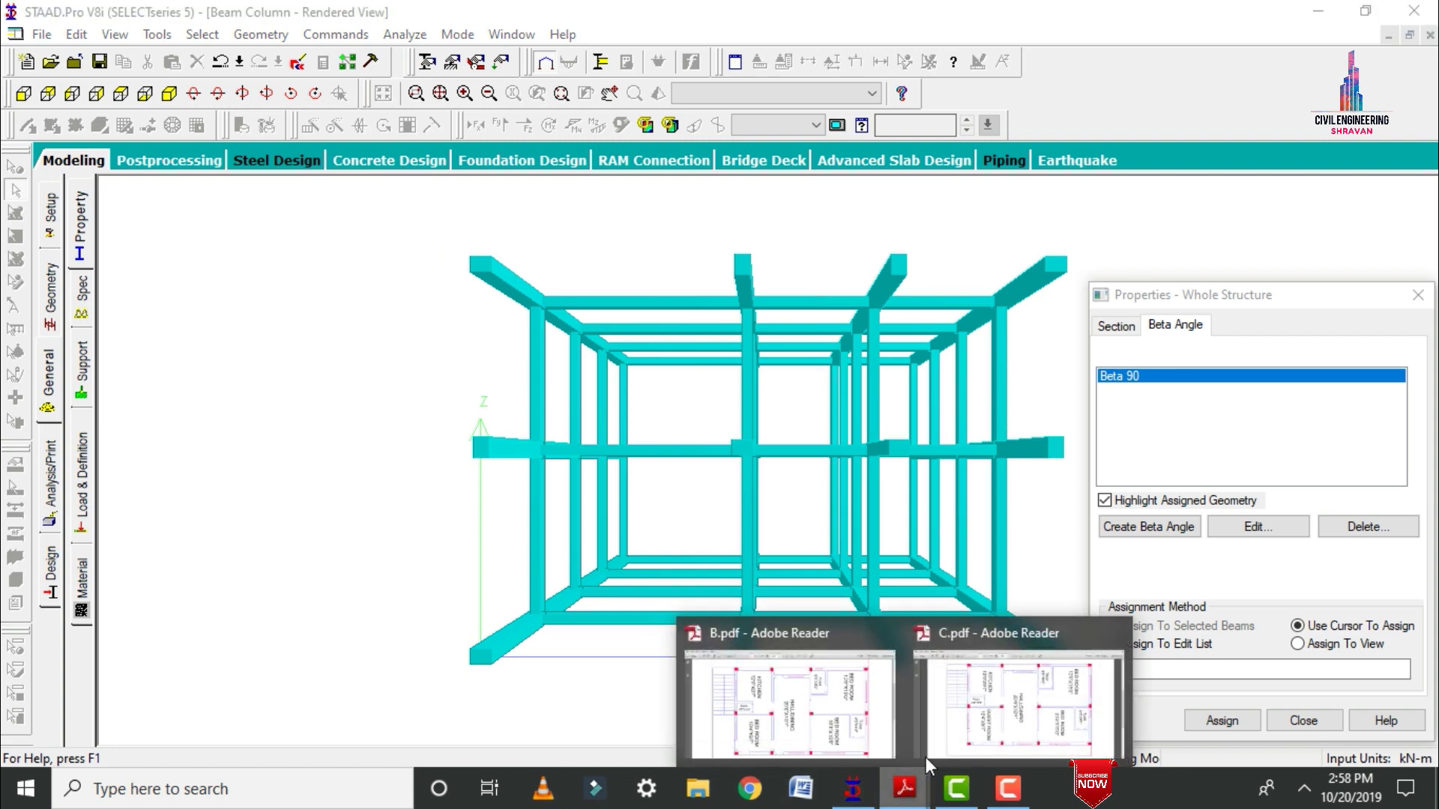
left_click(952, 708)
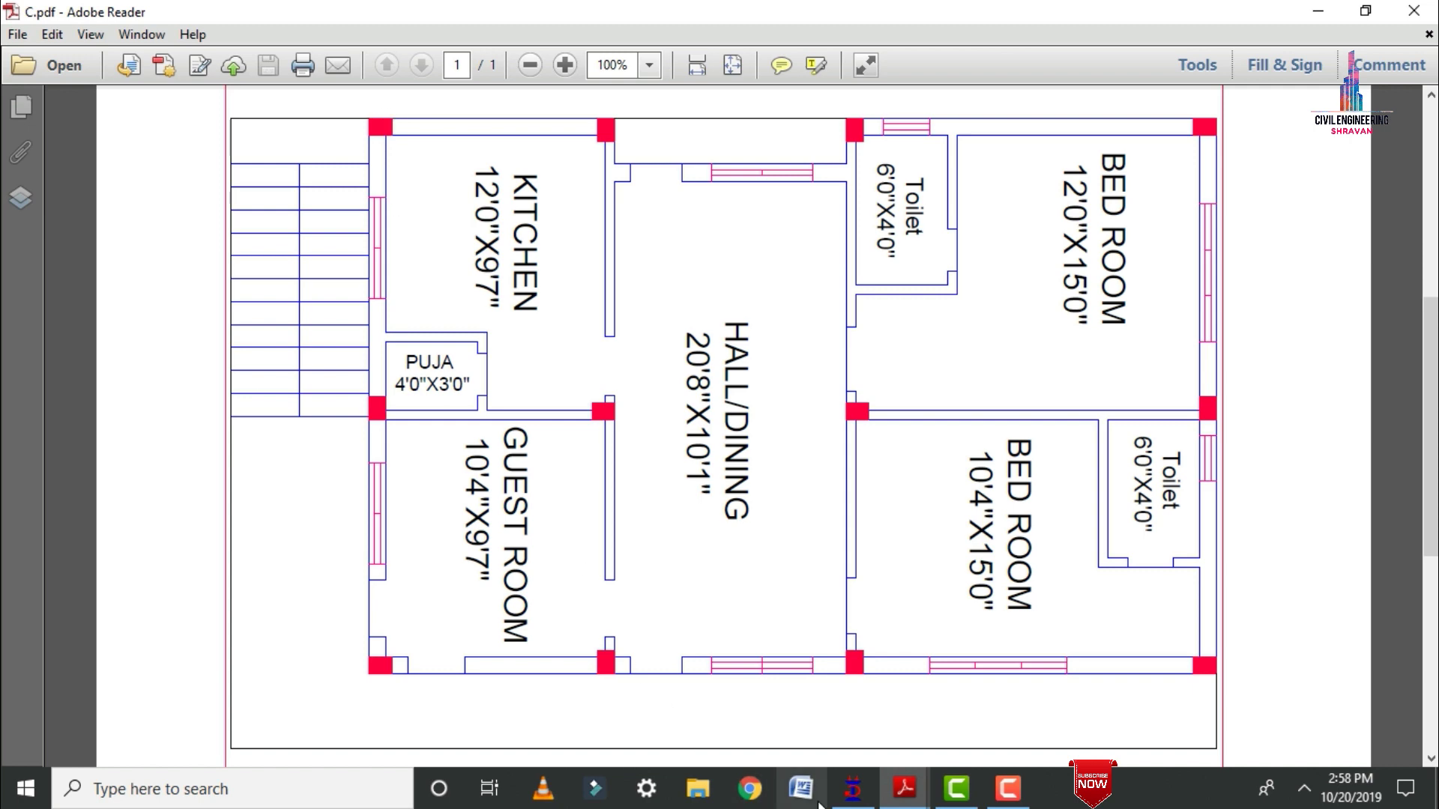
left_click(852, 788)
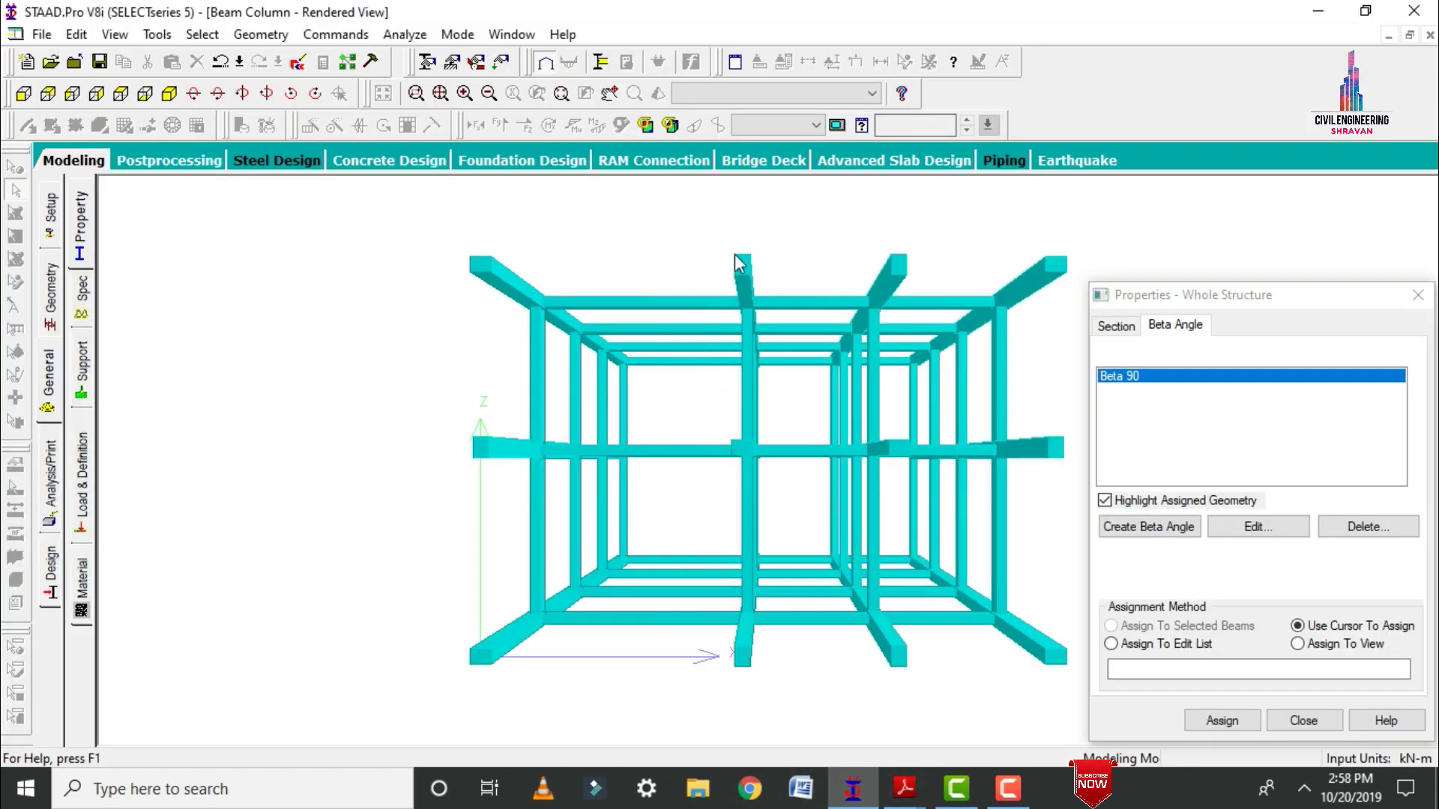
left_click(1027, 697)
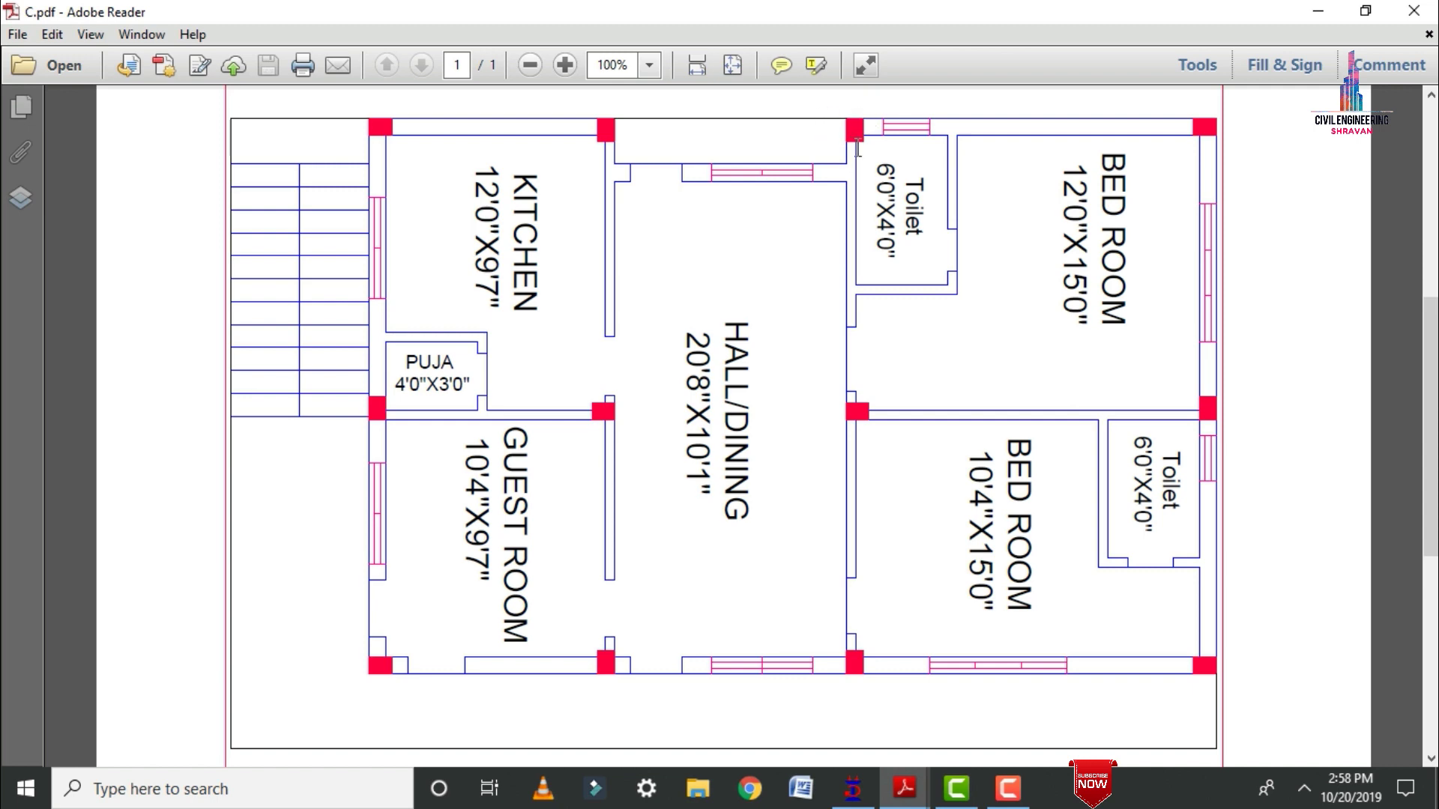
left_click(852, 789)
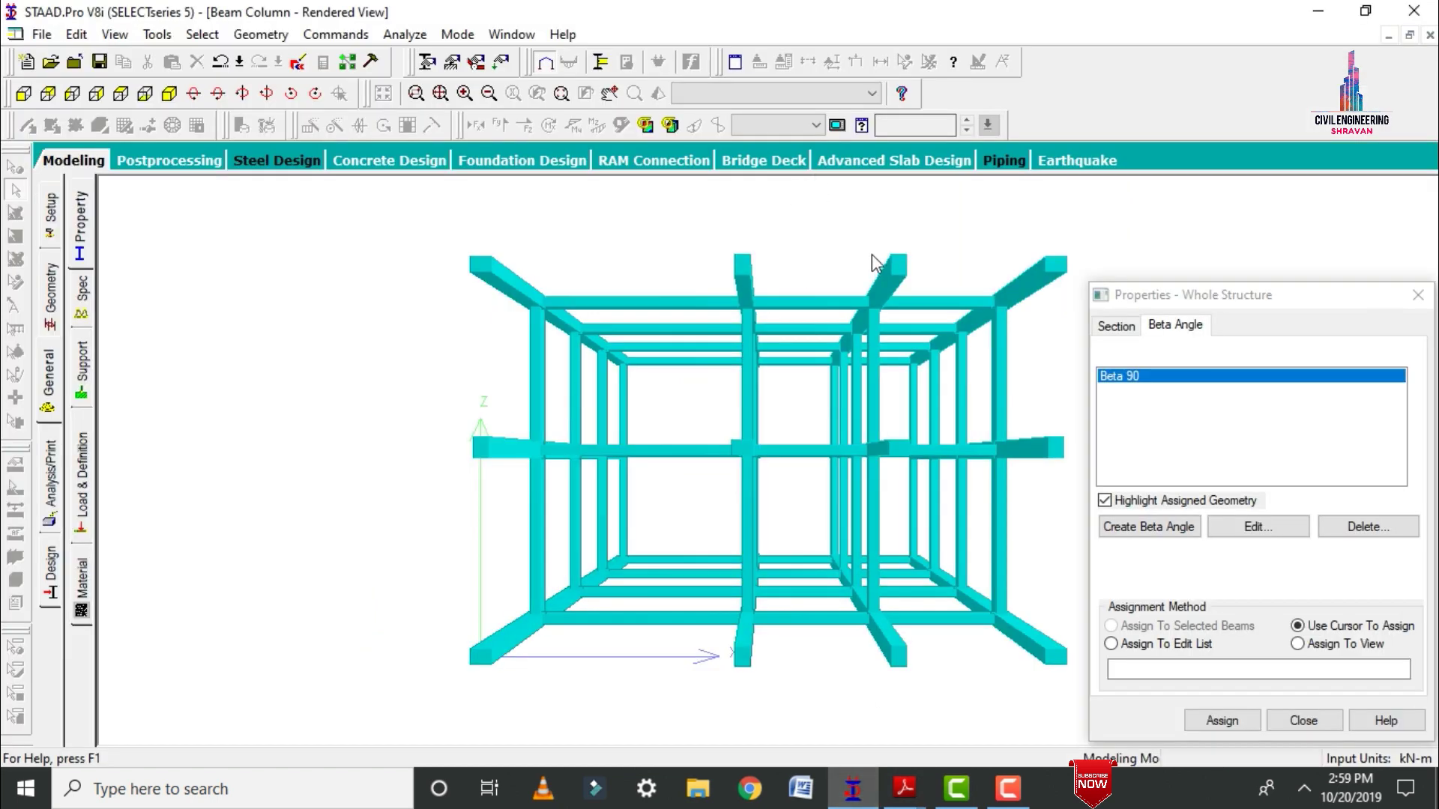
Step: Orbit the rendered frame to an elevated oblique view, then close the rendered view
middle_click_drag(937, 279, 892, 300)
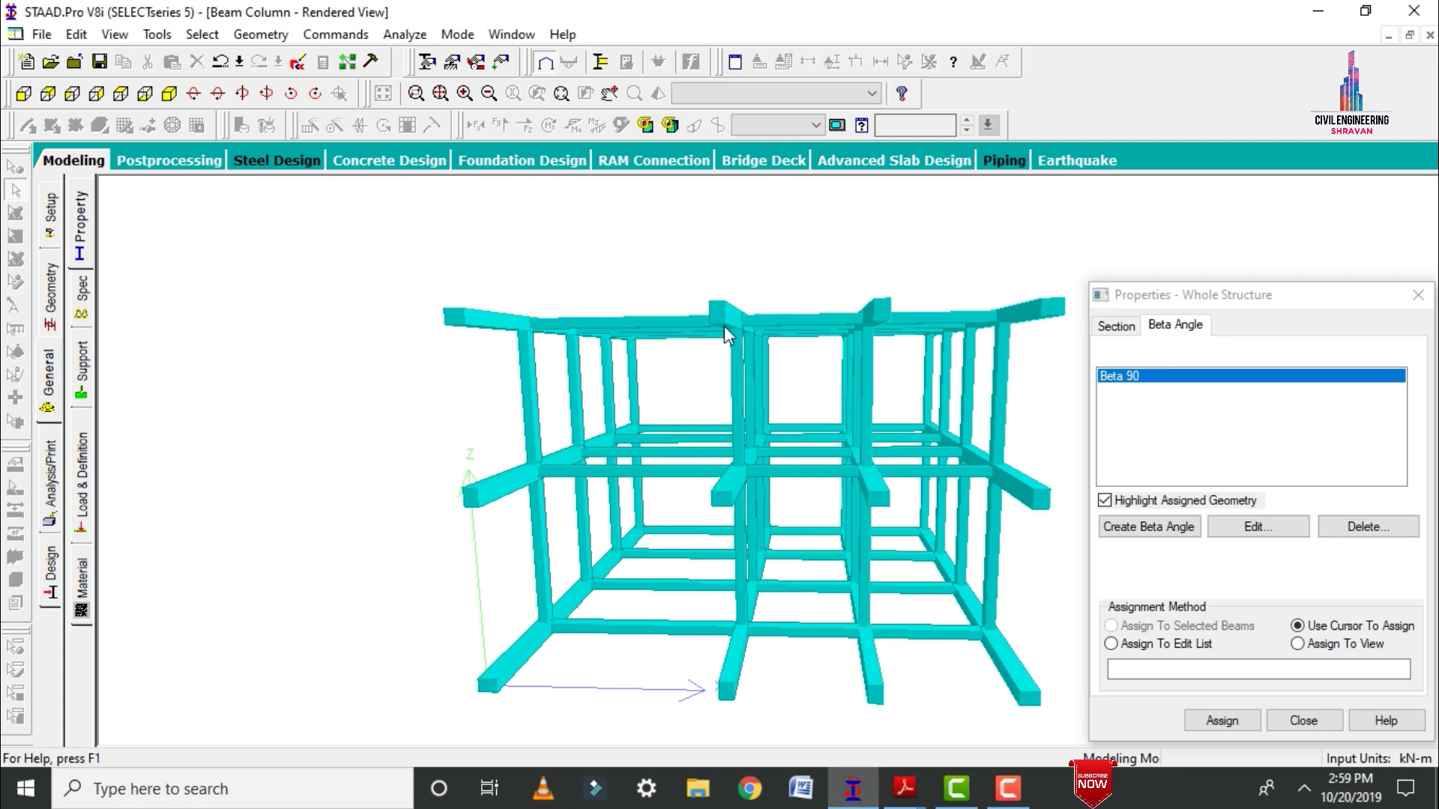
key("ctrl+F4")
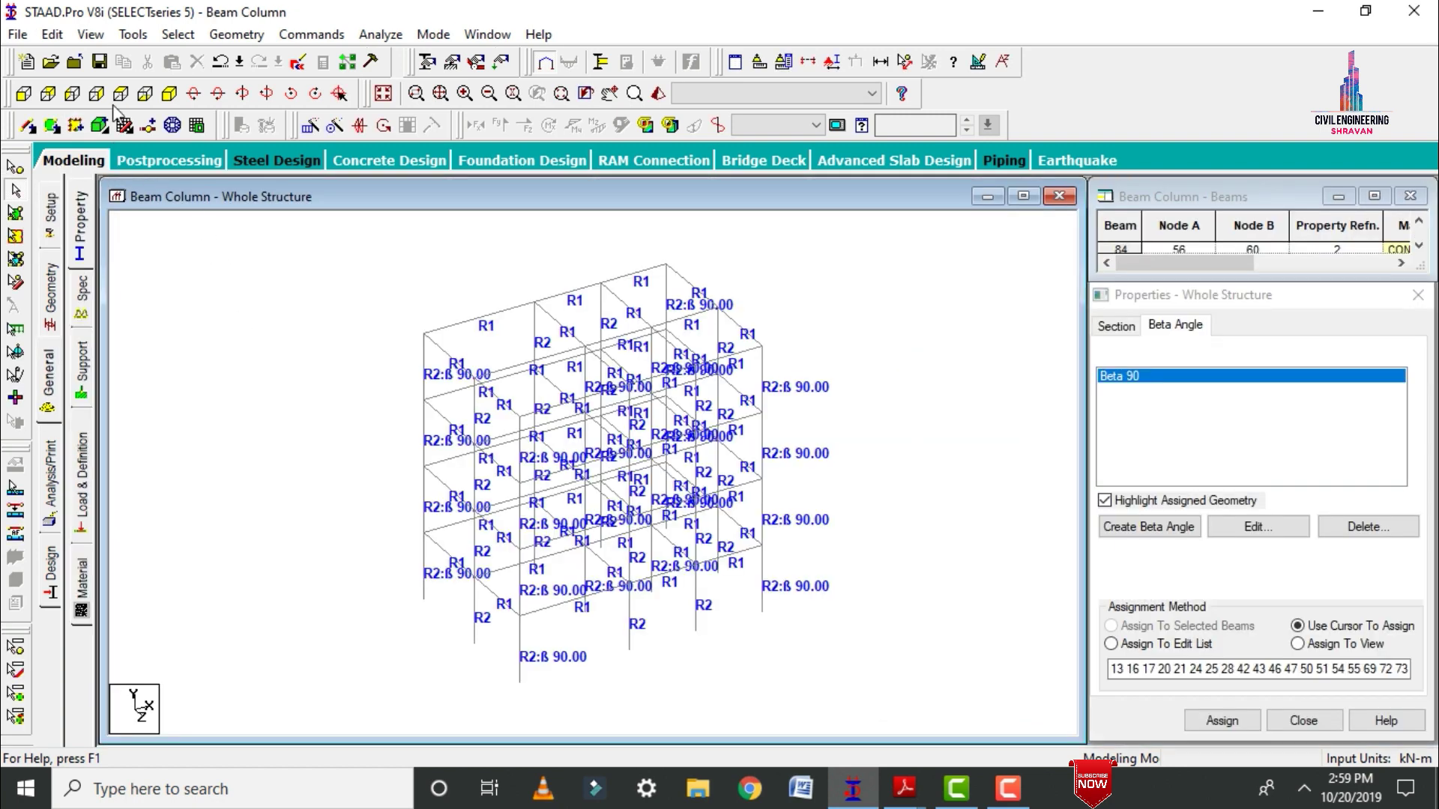
Step: In side elevation, select the end-on R1 beams at every floor level, undoing stray picks
left_click(77, 99)
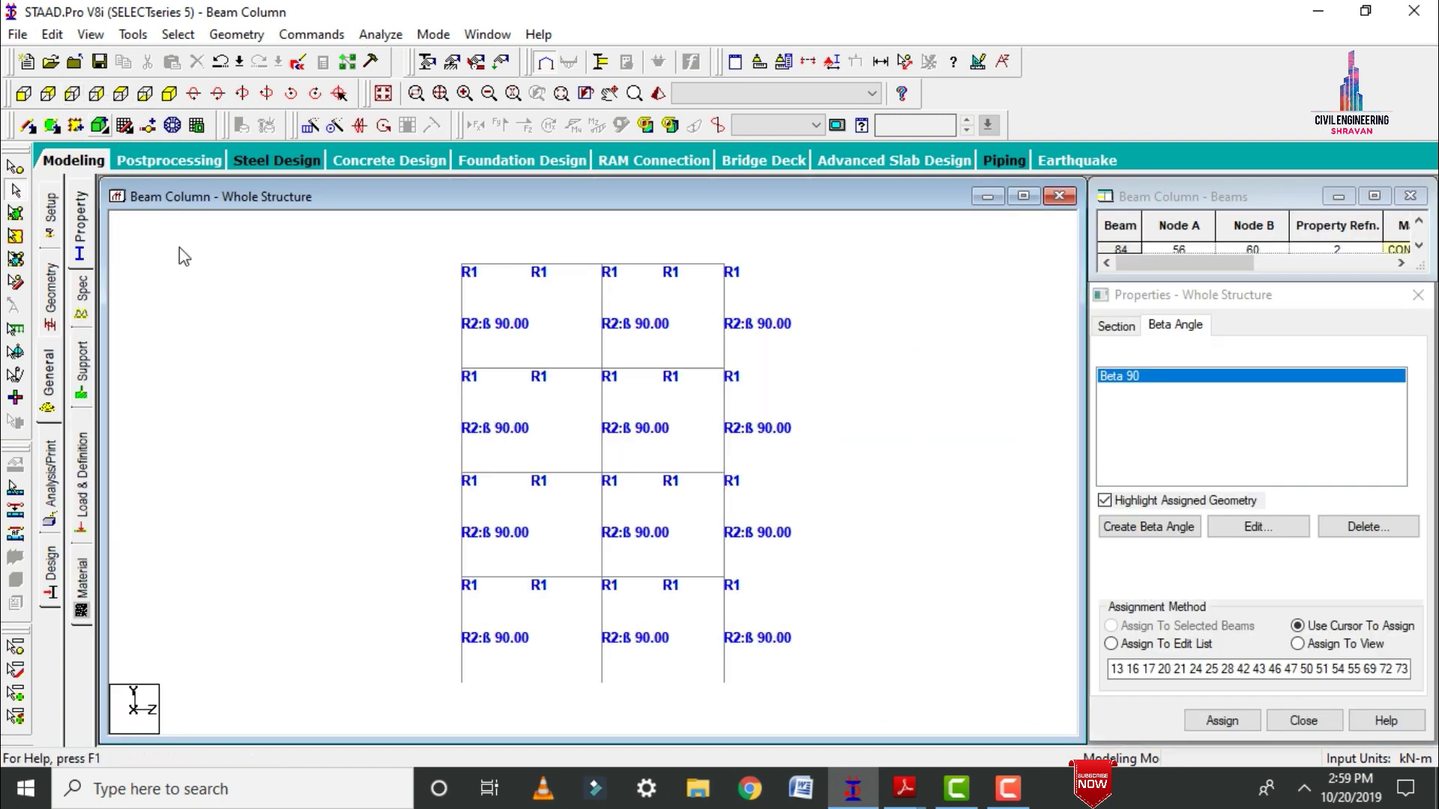
left_click_drag(445, 238, 495, 301)
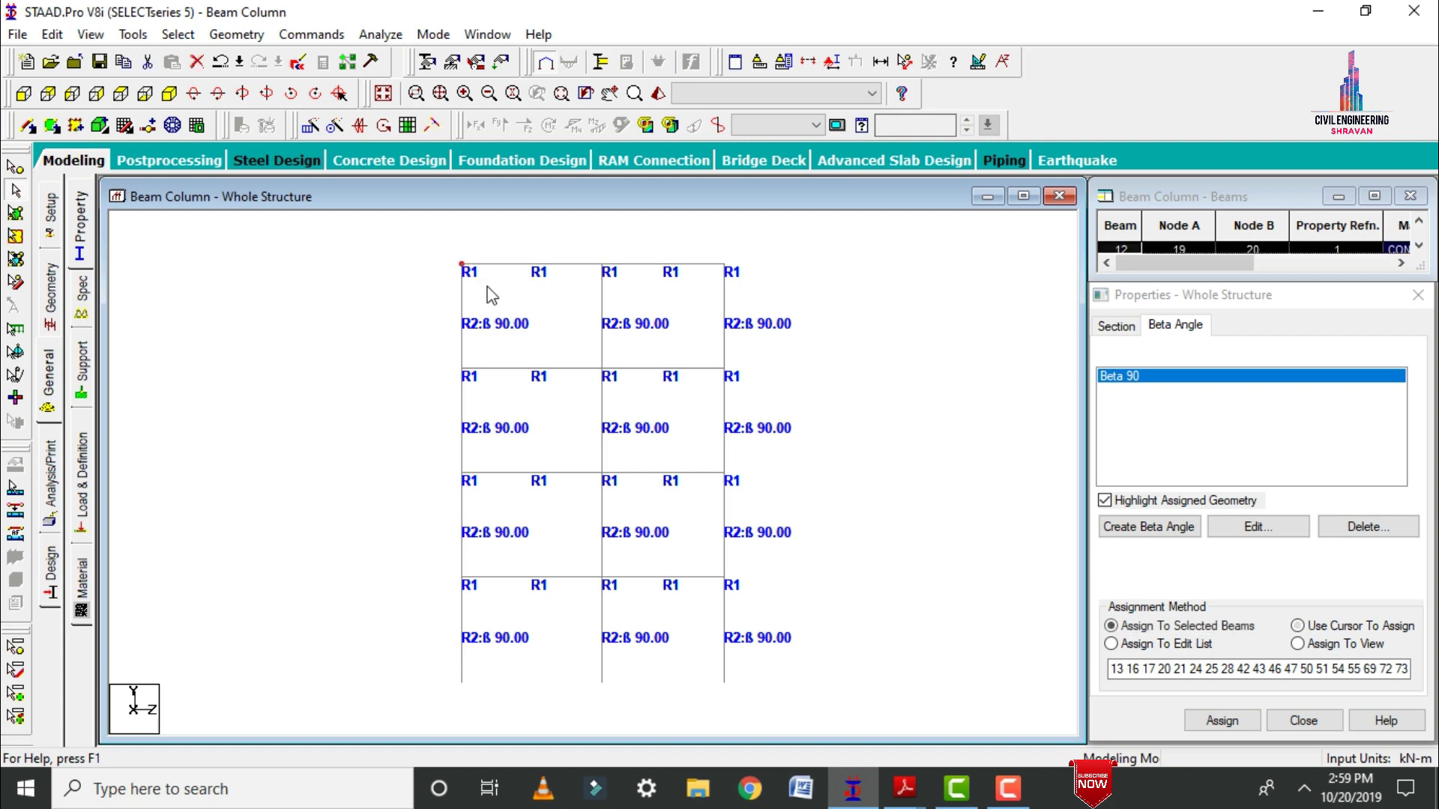
left_click_drag(598, 248, 636, 298)
left_click_drag(716, 242, 732, 286)
left_click_drag(438, 358, 502, 385)
left_click(593, 368)
left_click(601, 337, "ctrl")
left_click(602, 337, "ctrl")
left_click(592, 368, "ctrl")
left_click_drag(706, 458, 728, 484)
left_click(171, 102)
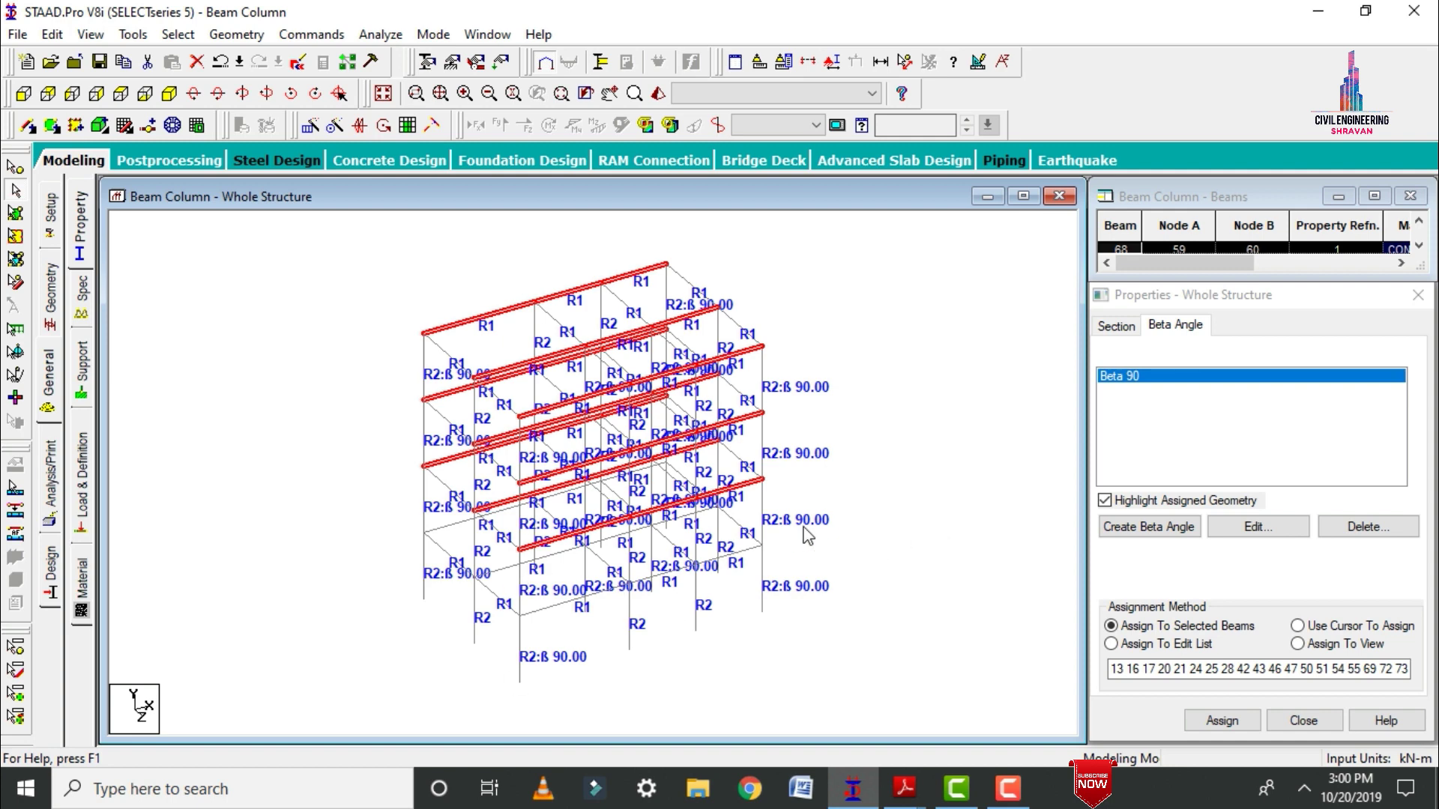
Step: Assign Beta 90 to the selected R1 beams, confirm it, then clear the selection
left_click(1230, 628)
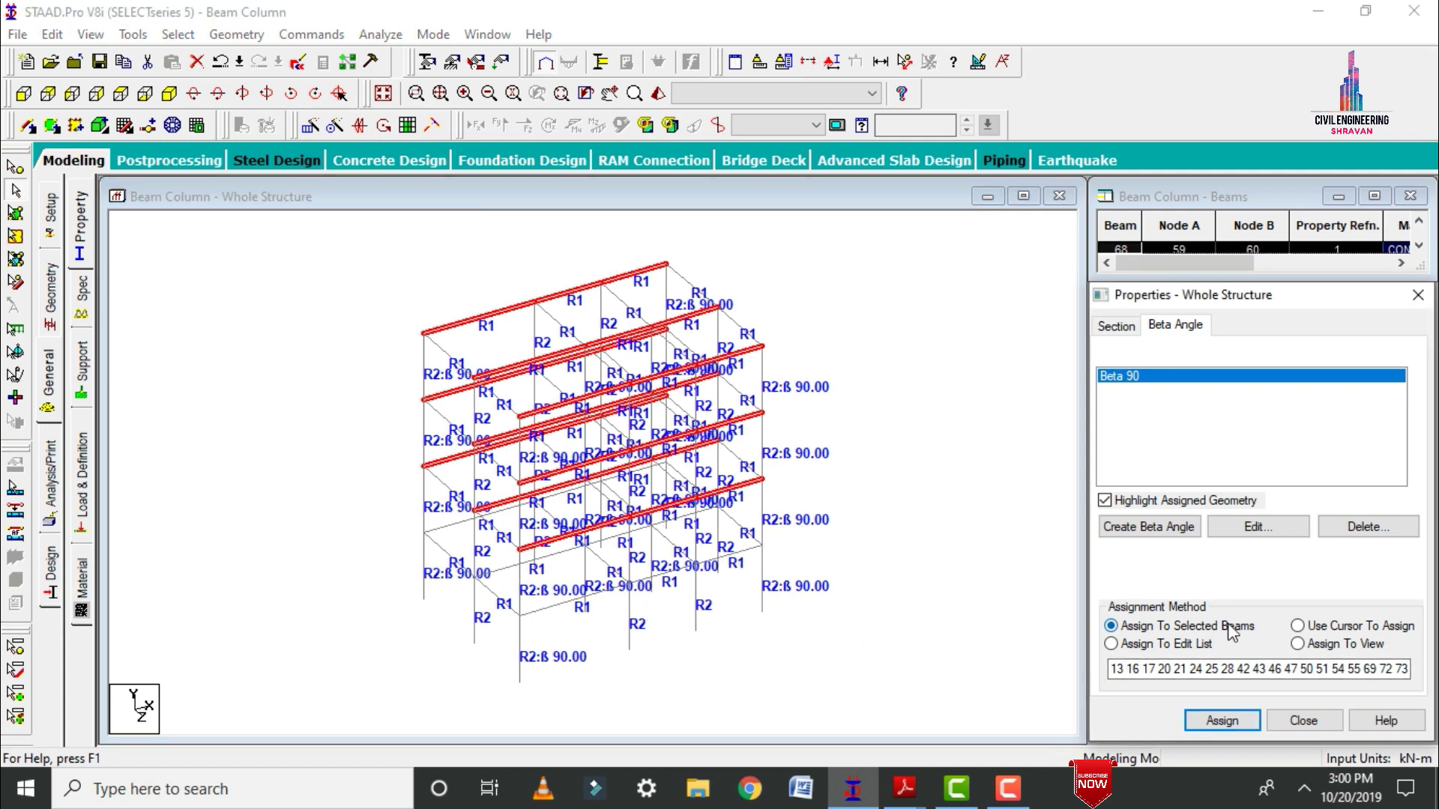
left_click(1218, 722)
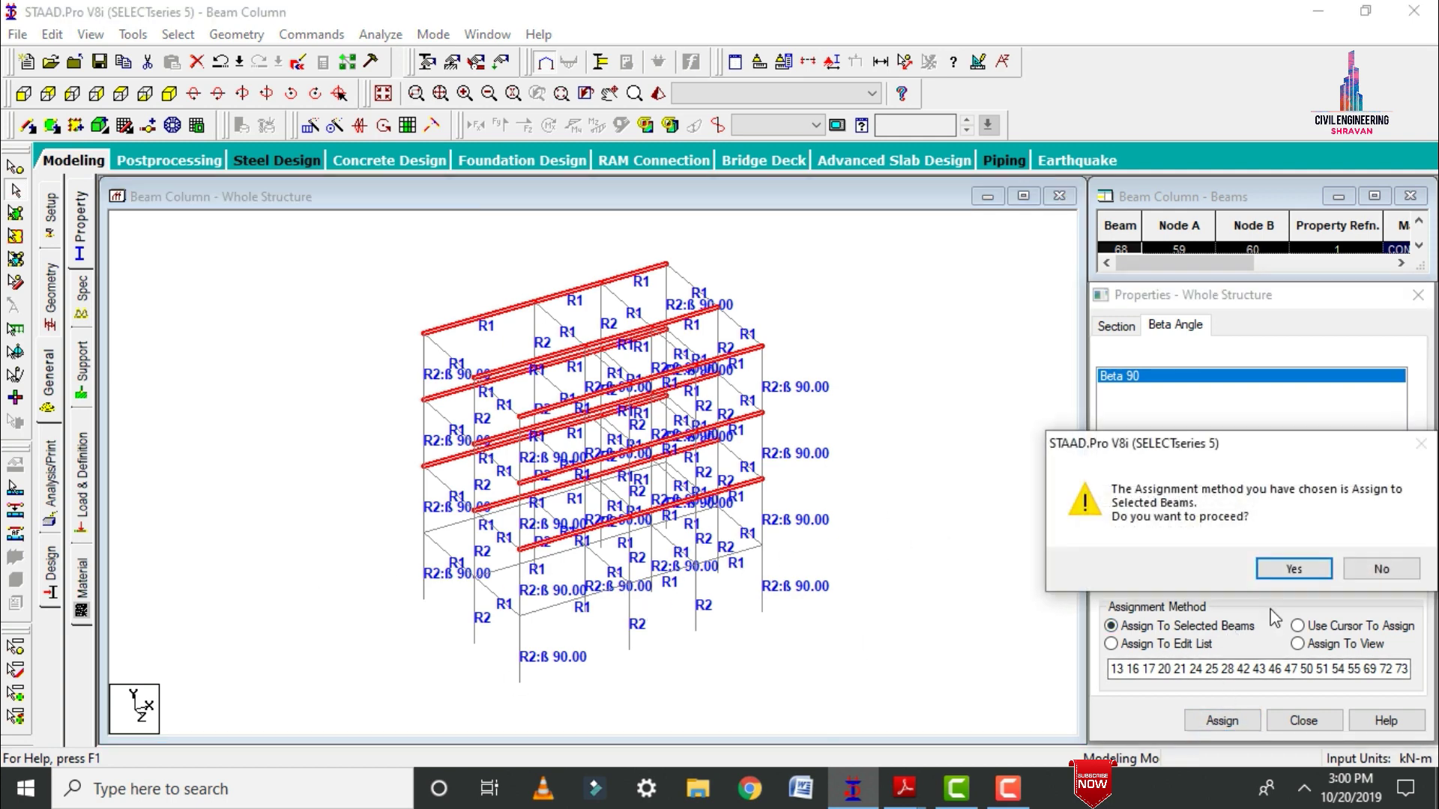
left_click(1282, 568)
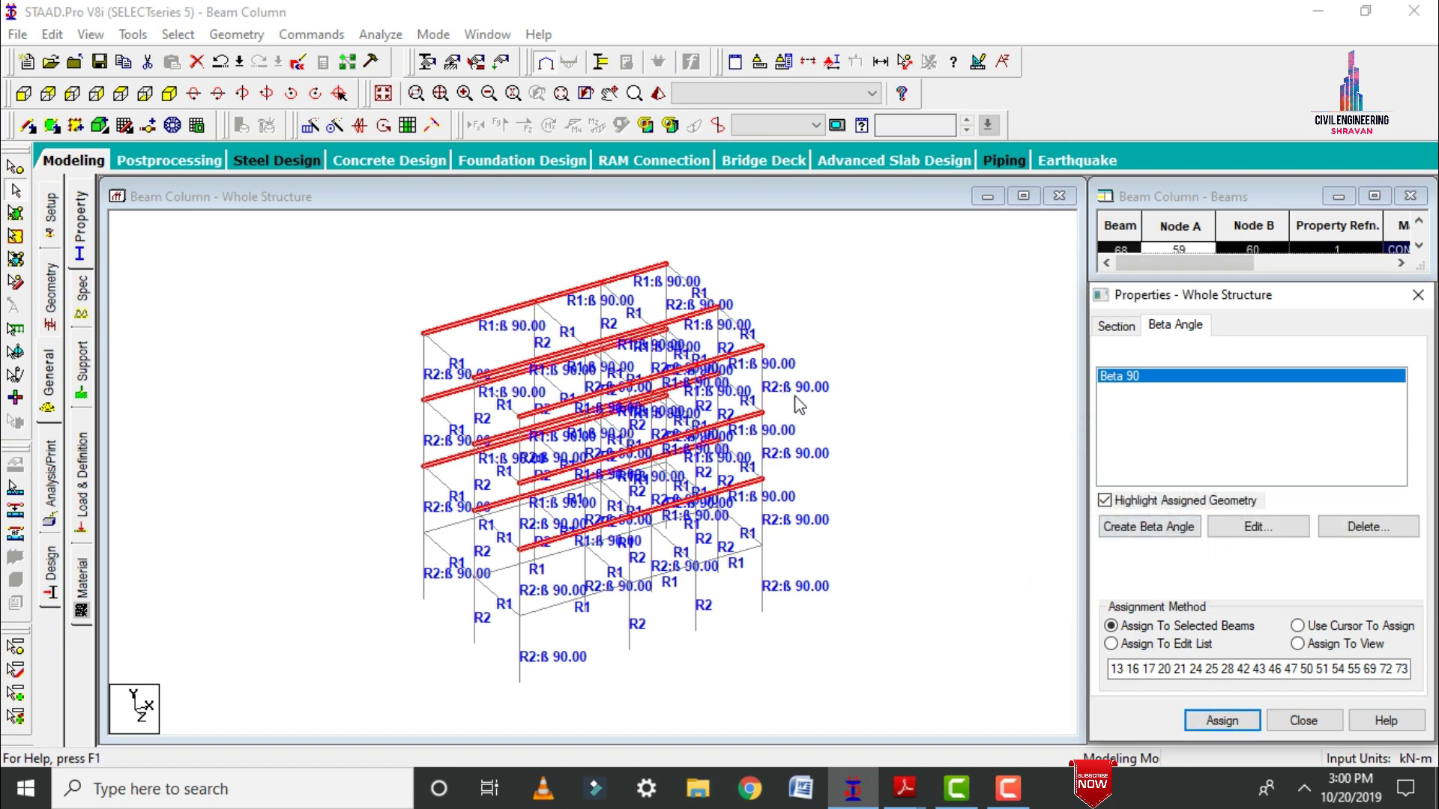
left_click(909, 408)
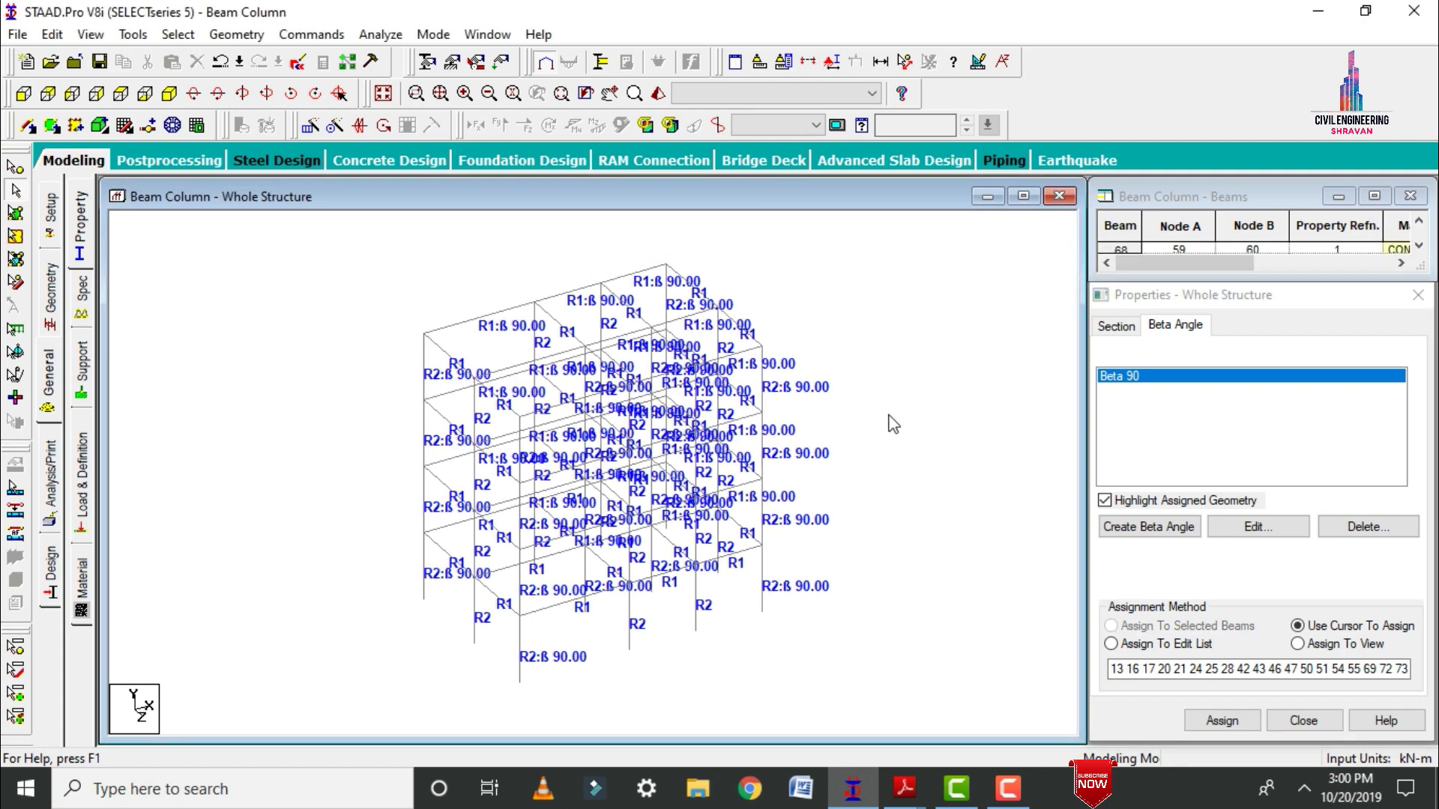
Step: Delete the Rect 0.30x0.40 section from the properties and show the frame in 3D rendering
left_click(42, 390)
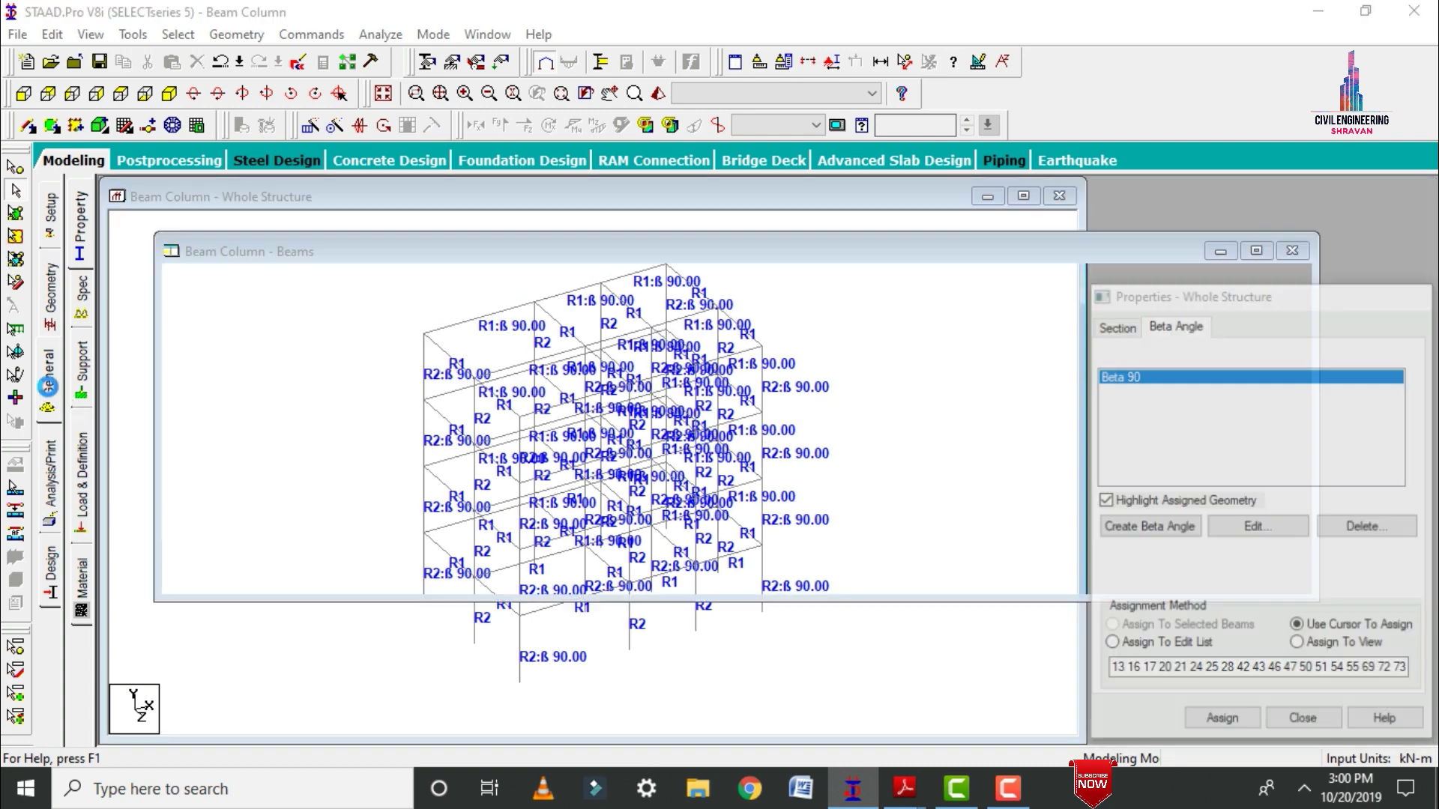
left_click(1169, 390)
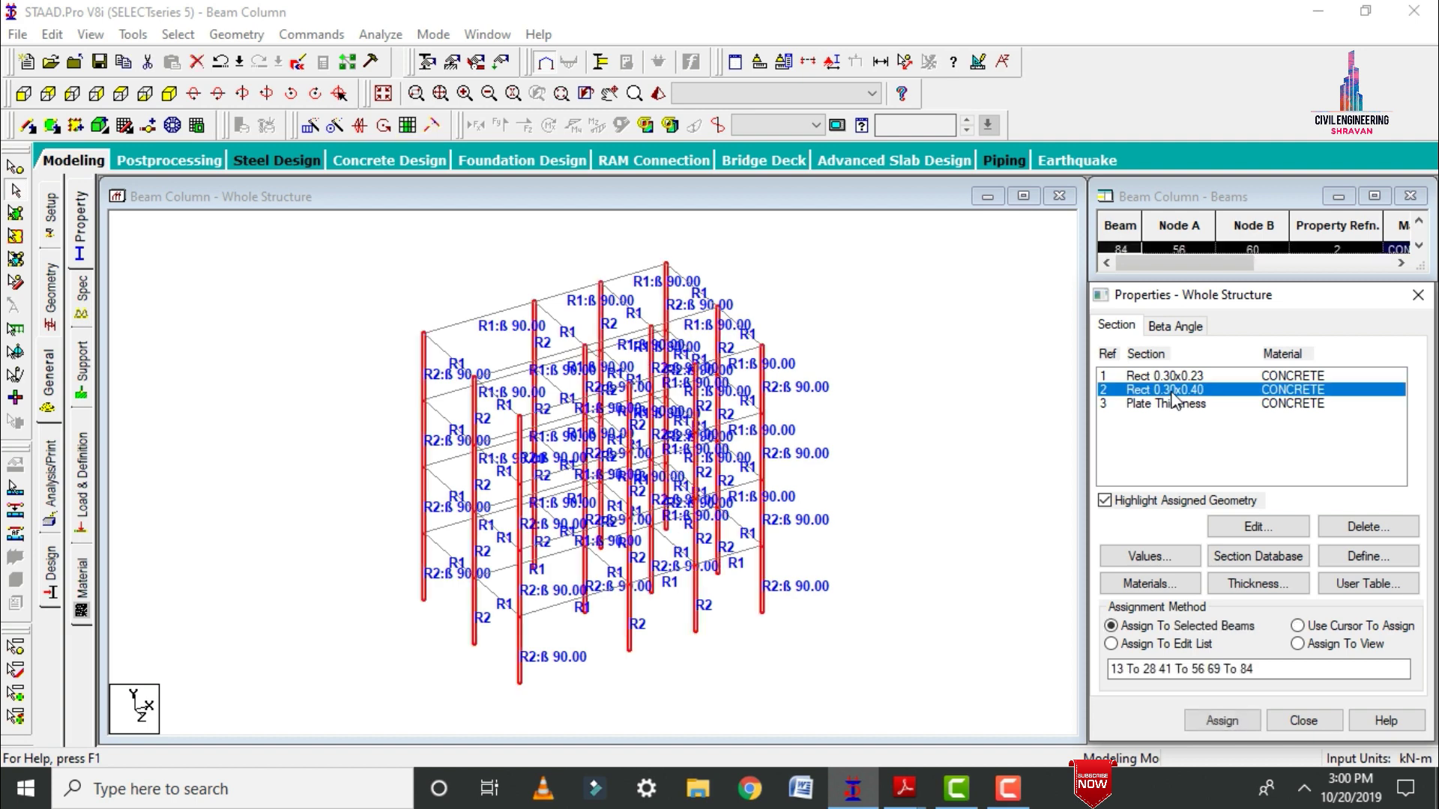
key("Delete")
key("Return")
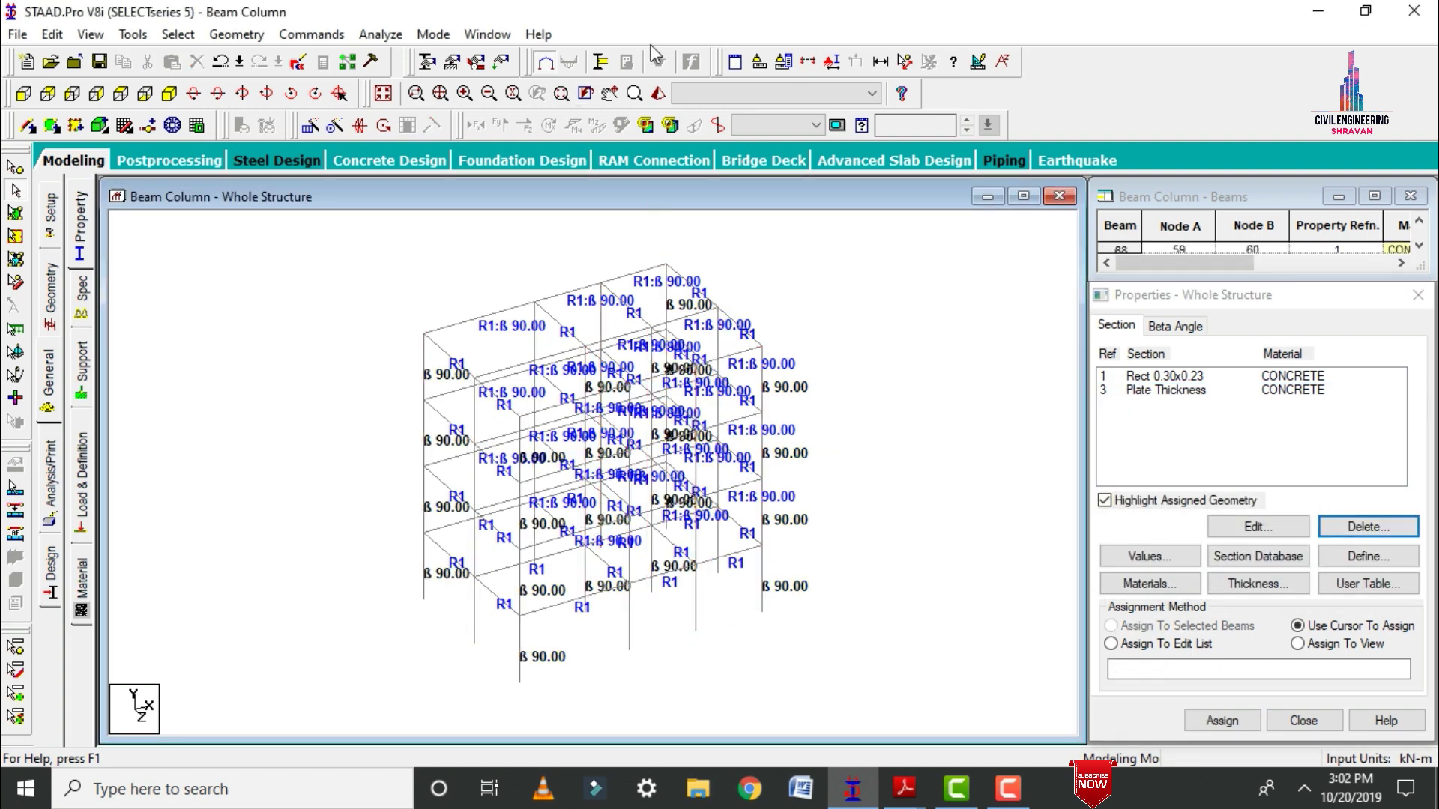
left_click(656, 58)
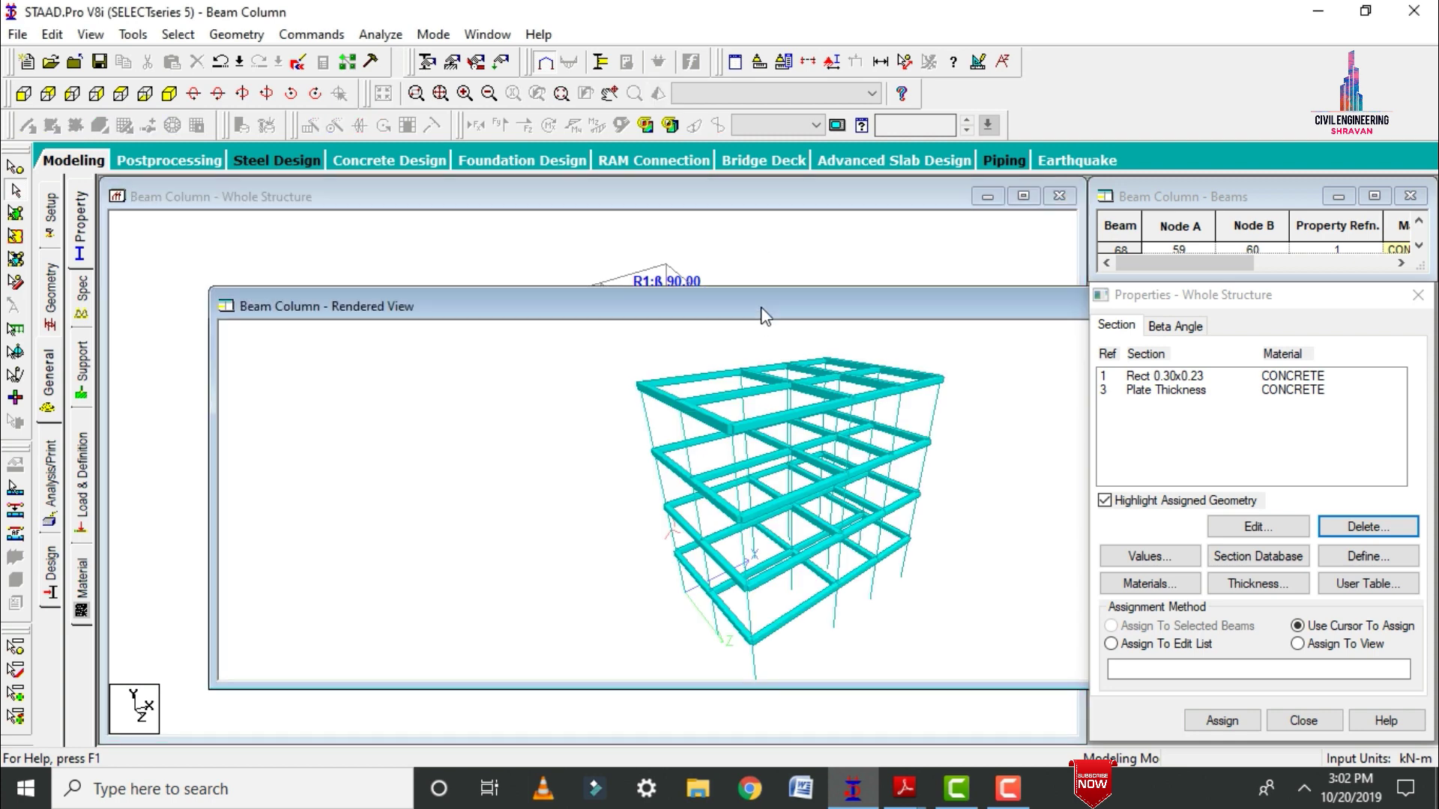
Step: View the rendered frame from +X, orbit it to inspect from below, then move the window down-left
left_click(72, 95)
left_click_drag(496, 393, 443, 503)
left_click_drag(777, 421, 956, 479)
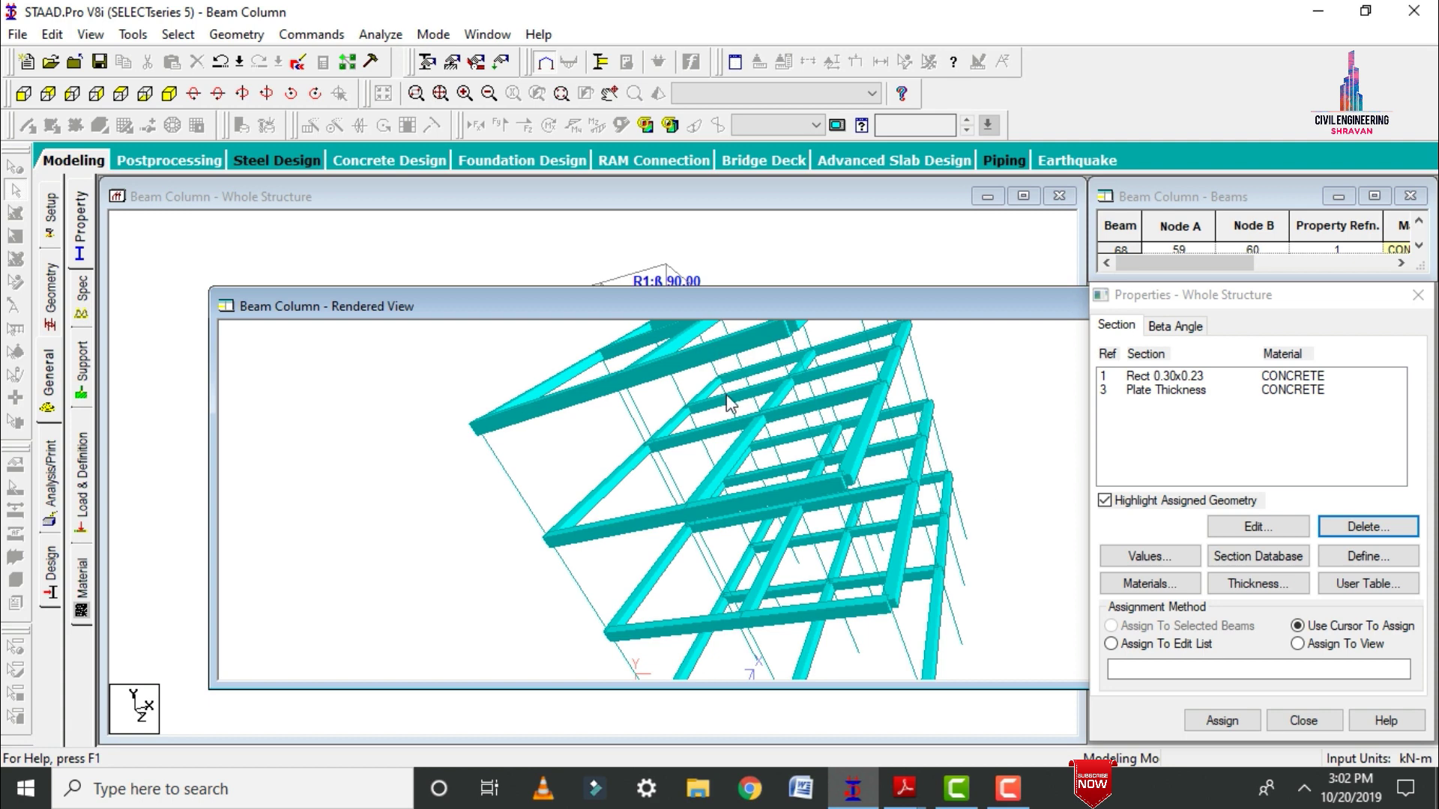
left_click_drag(774, 601, 798, 526)
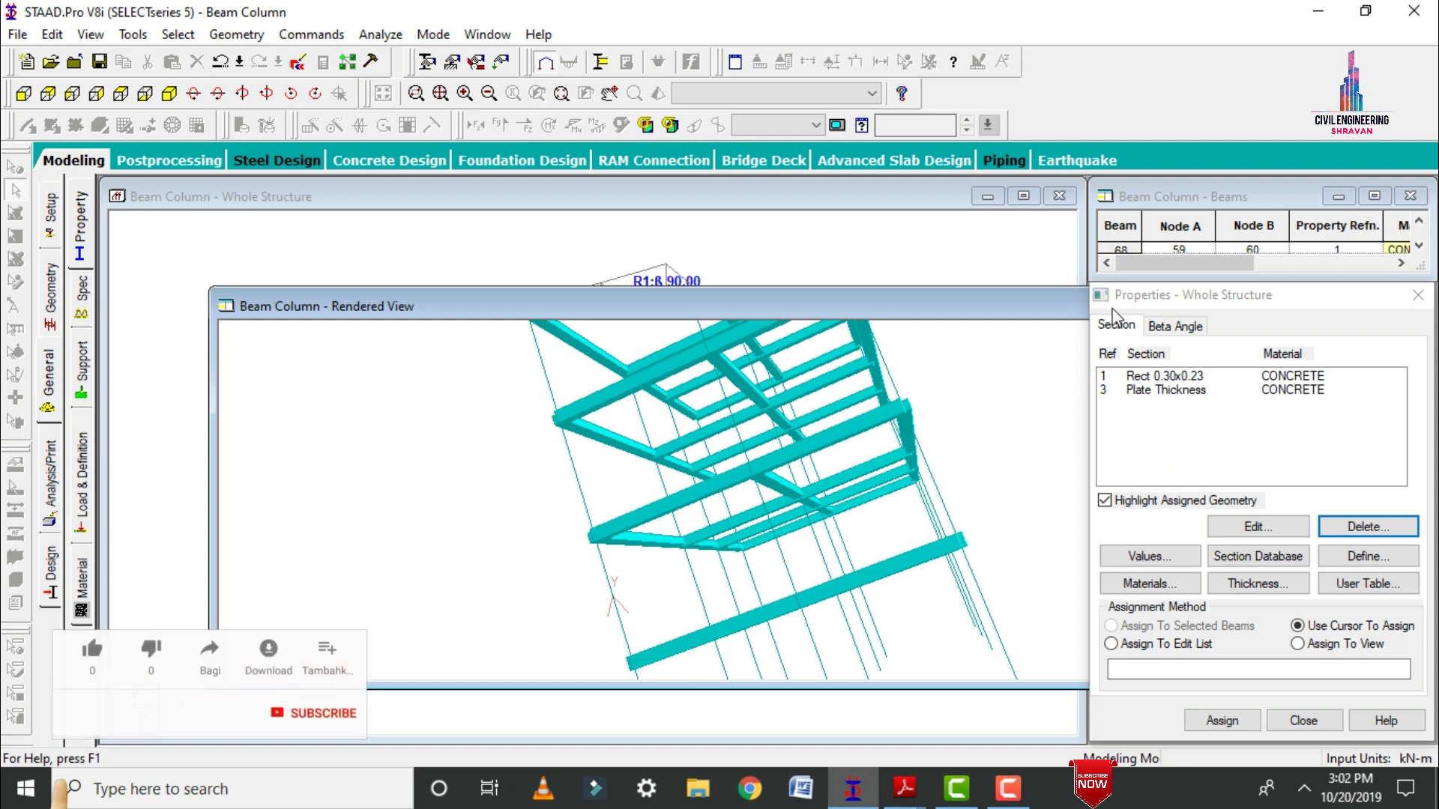
left_click_drag(1026, 314, 636, 370)
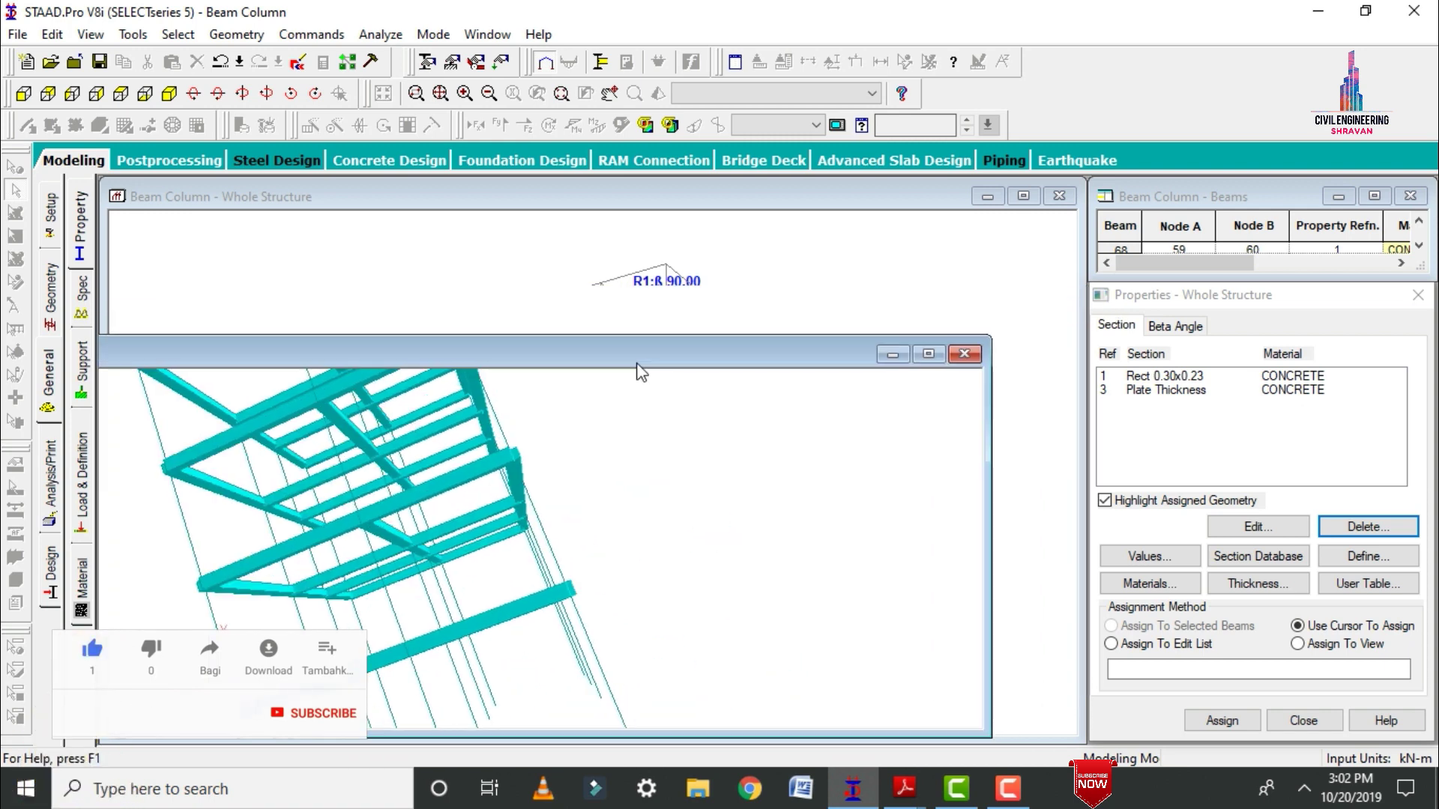
Step: Close the rendered view and show the Beta 90 list beside the Whole Structure wireframe
left_click(958, 355)
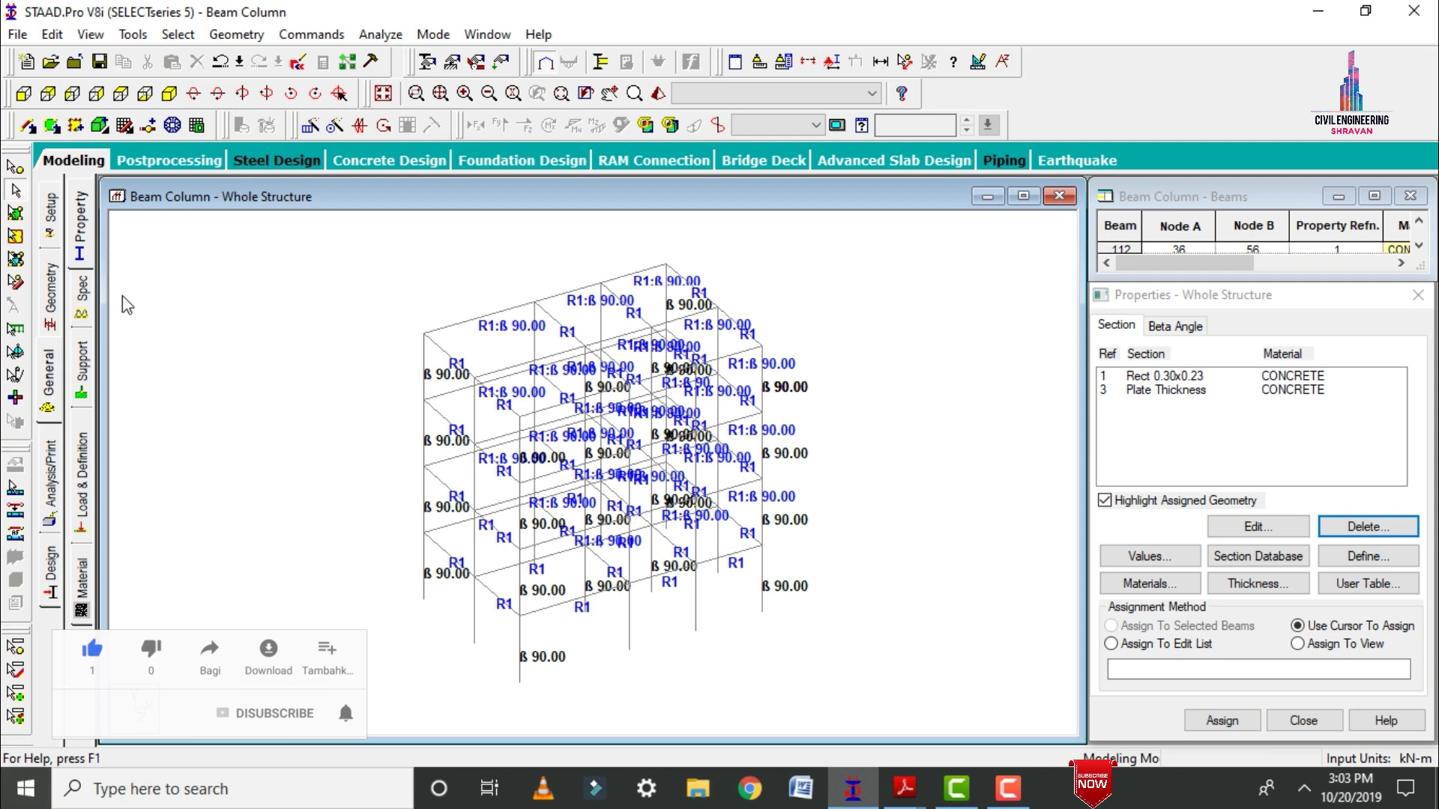
left_click(1192, 328)
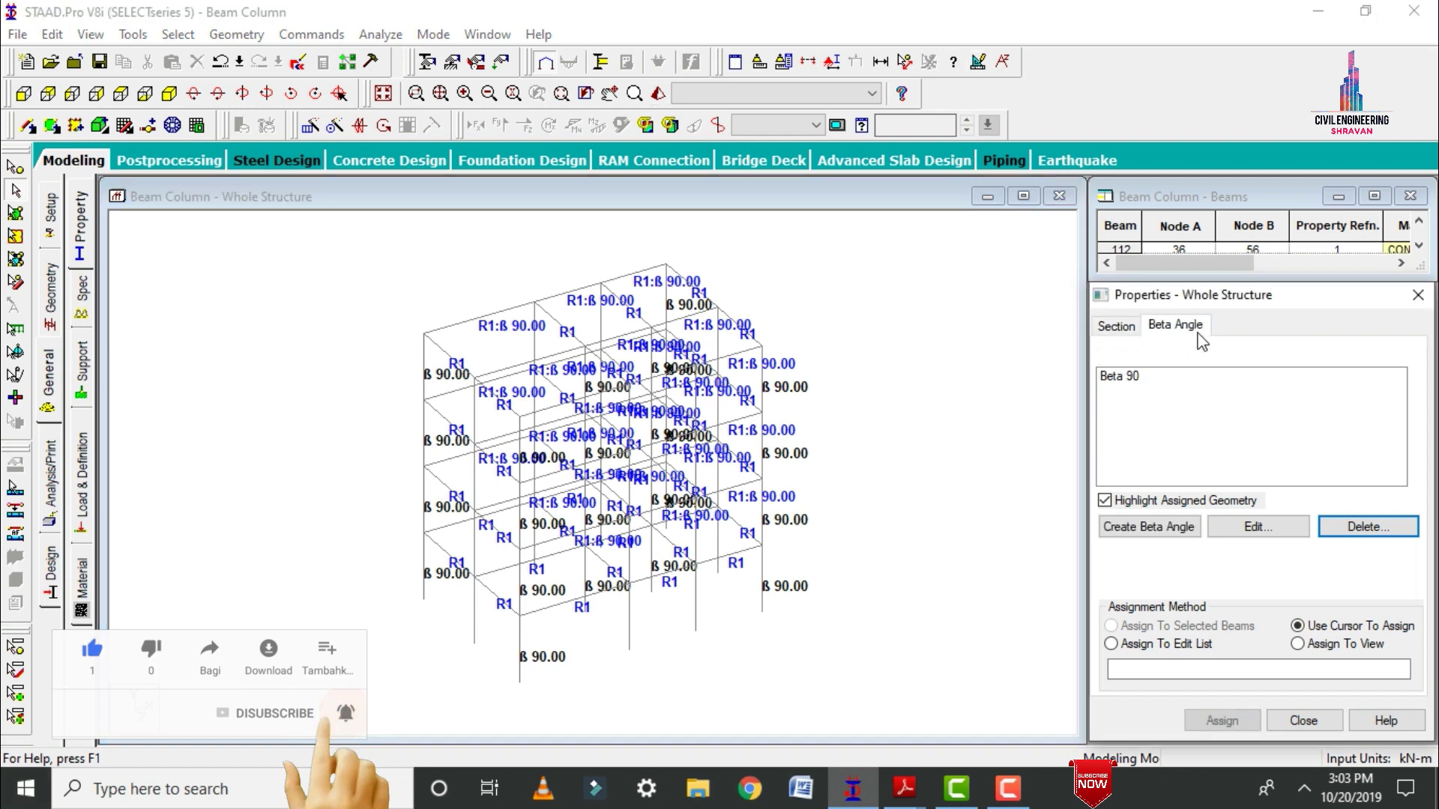
left_click(986, 393)
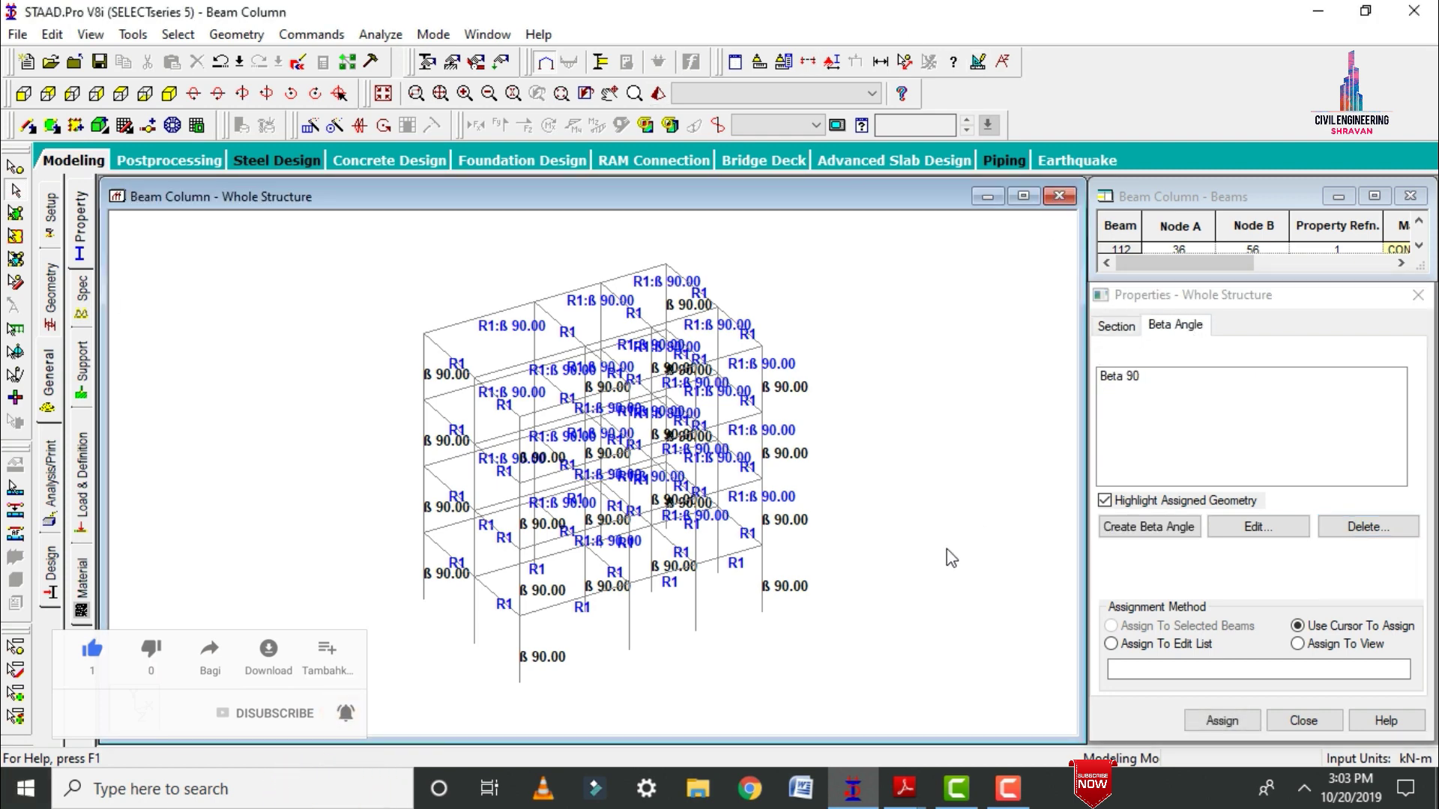